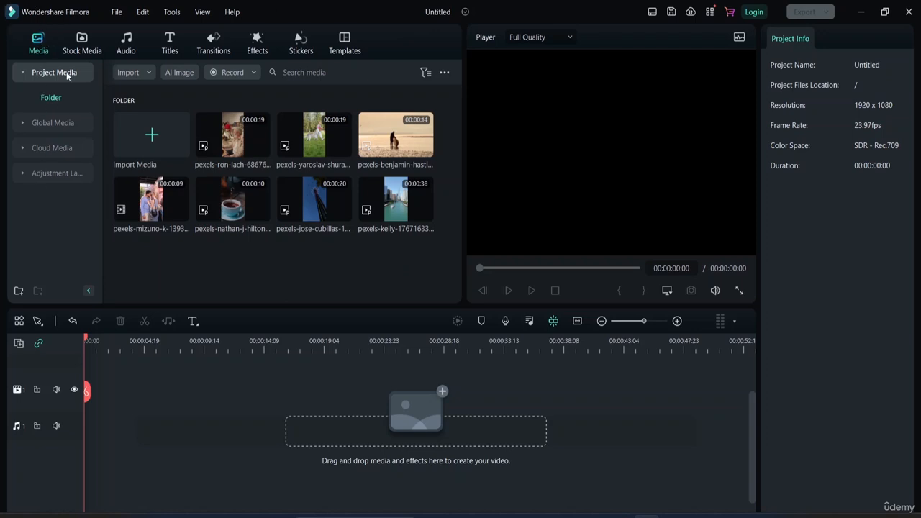
# Look through the downloaded stock media and the trending music tracks in the audio library.
pyautogui.click(85, 49)
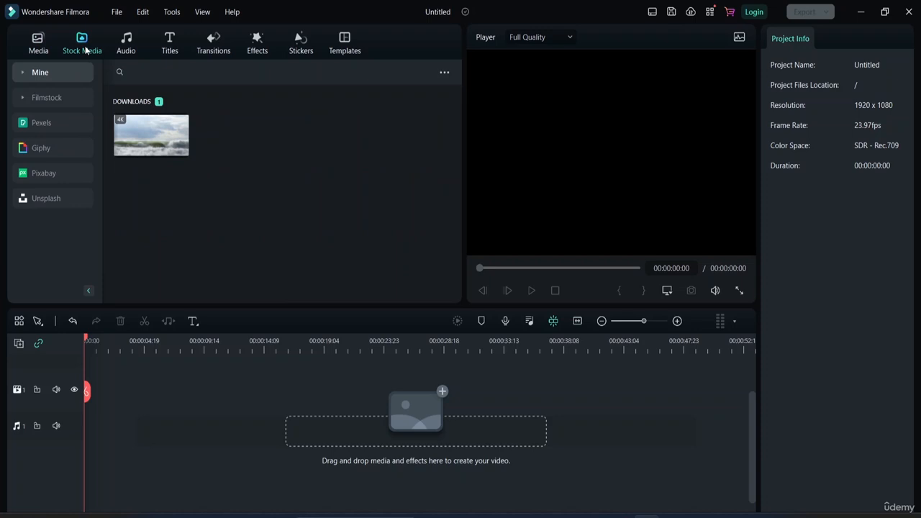
pyautogui.click(31, 47)
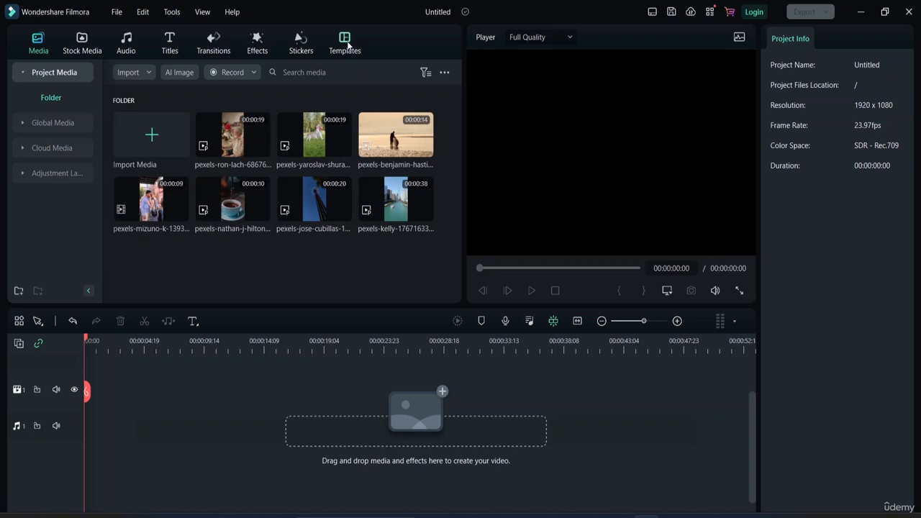
pyautogui.click(123, 48)
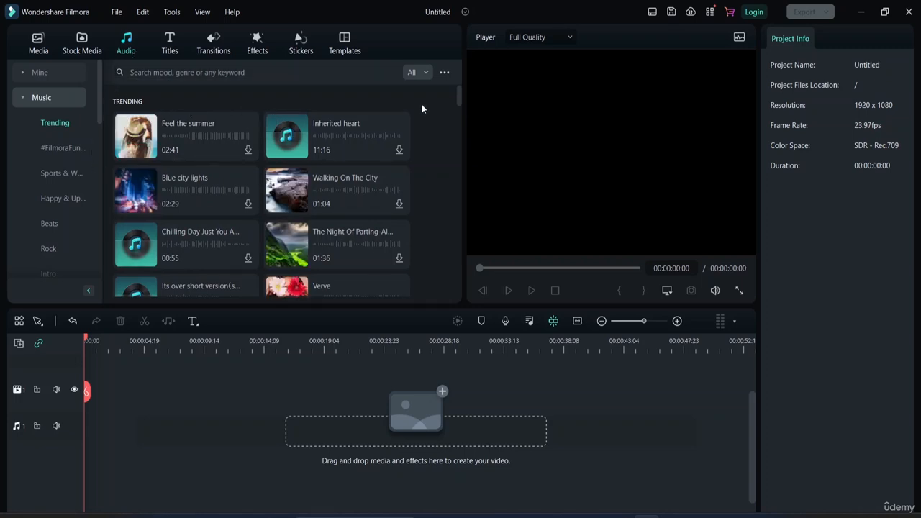
pyautogui.scroll(-3, 242, 171)
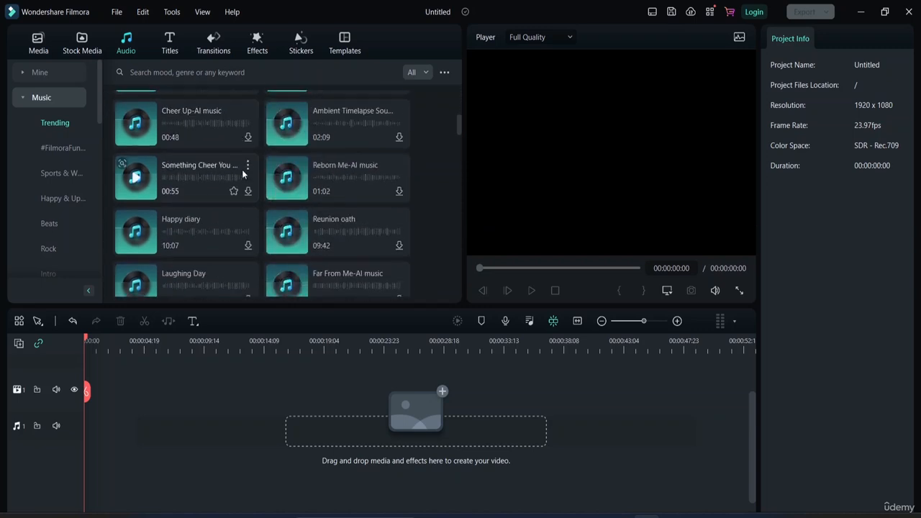
pyautogui.scroll(3, 242, 173)
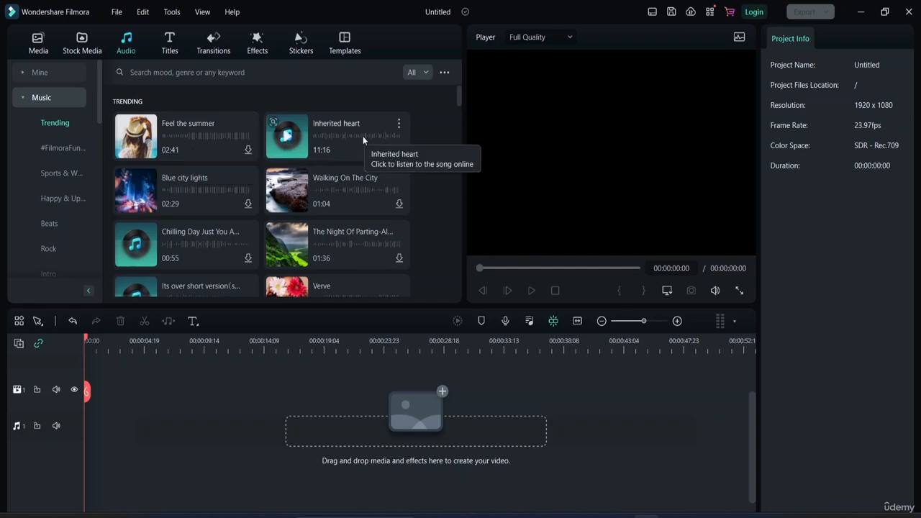
pyautogui.scroll(-5, 213, 177)
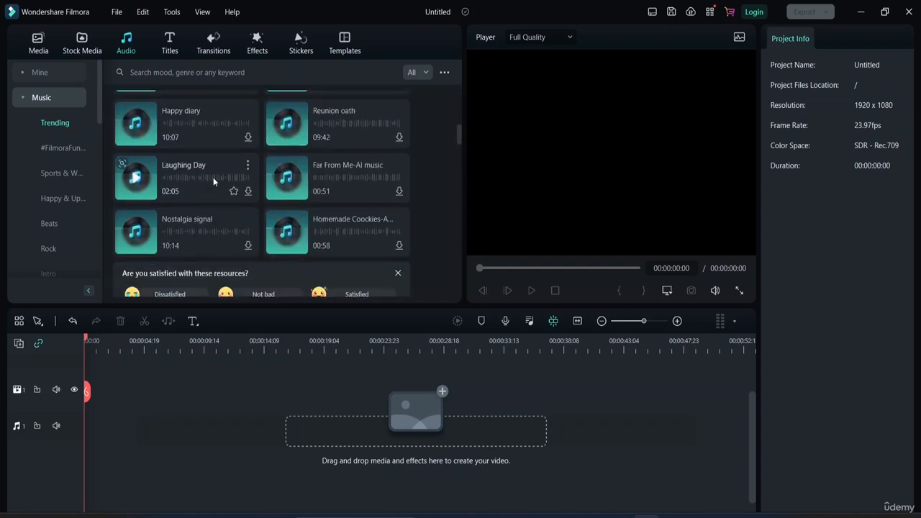
pyautogui.scroll(-3, 209, 175)
pyautogui.scroll(5, 209, 175)
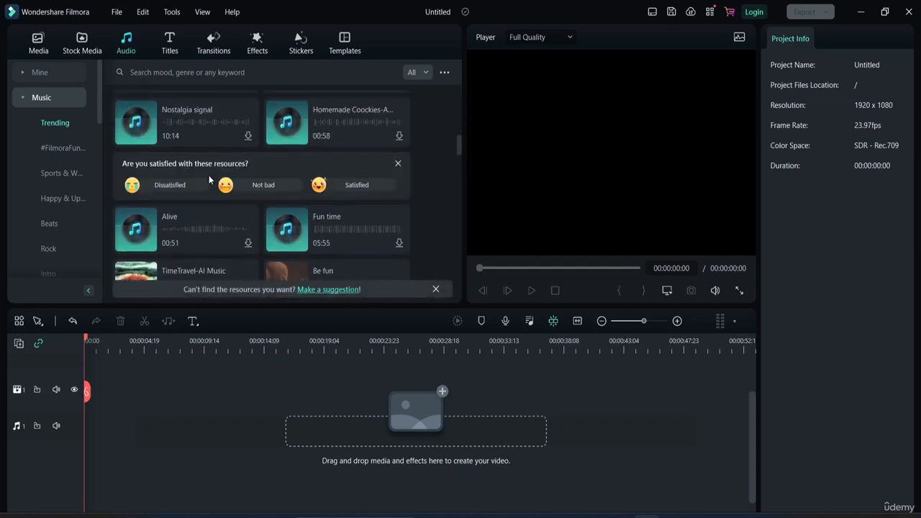
# Rate the music resources as Satisfied and dismiss the feedback card.
pyautogui.scroll(-2, 220, 189)
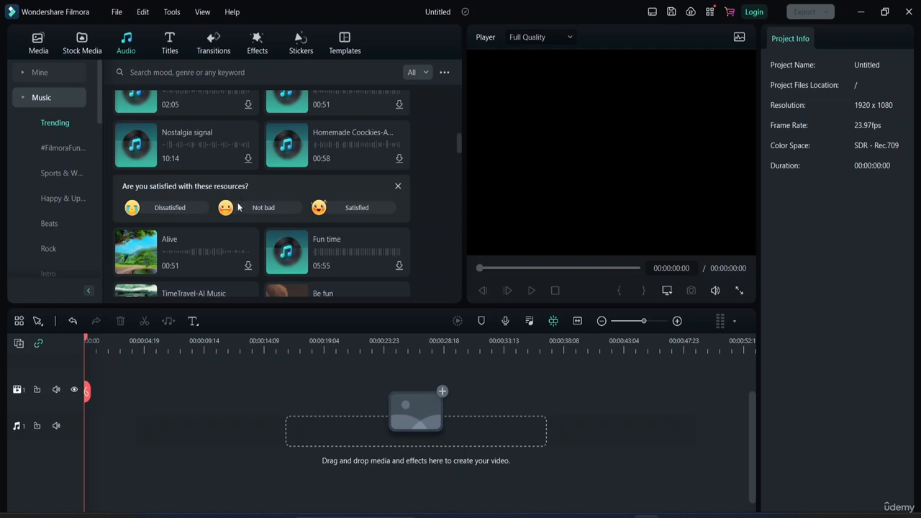
pyautogui.click(324, 211)
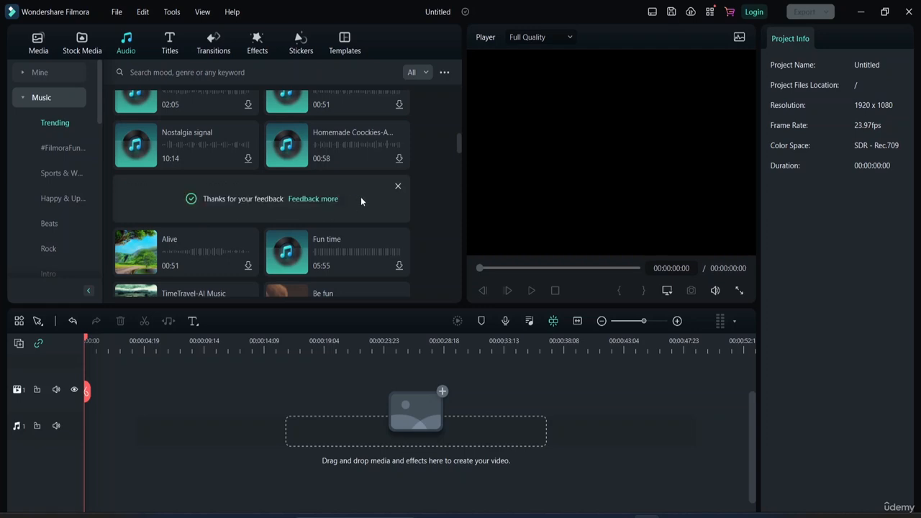
pyautogui.click(398, 187)
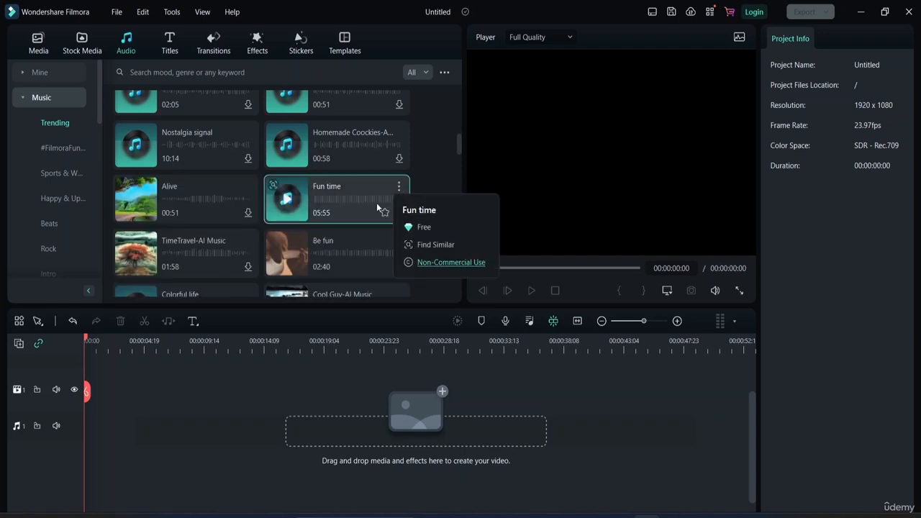
# Browse more trending music, plus the funny memes, Sports & Workout, Happy and Beats categories.
pyautogui.scroll(-2, 423, 163)
pyautogui.scroll(-1, 423, 163)
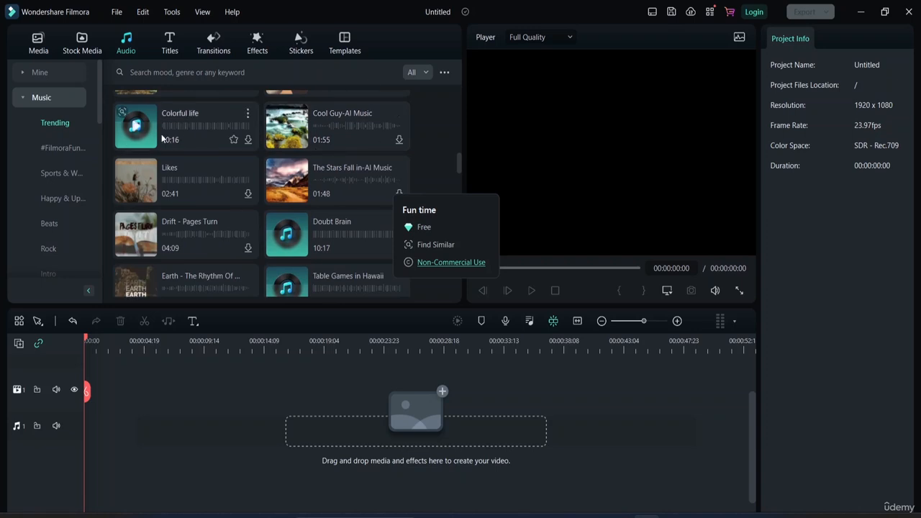
pyautogui.scroll(-5, 199, 161)
pyautogui.click(60, 149)
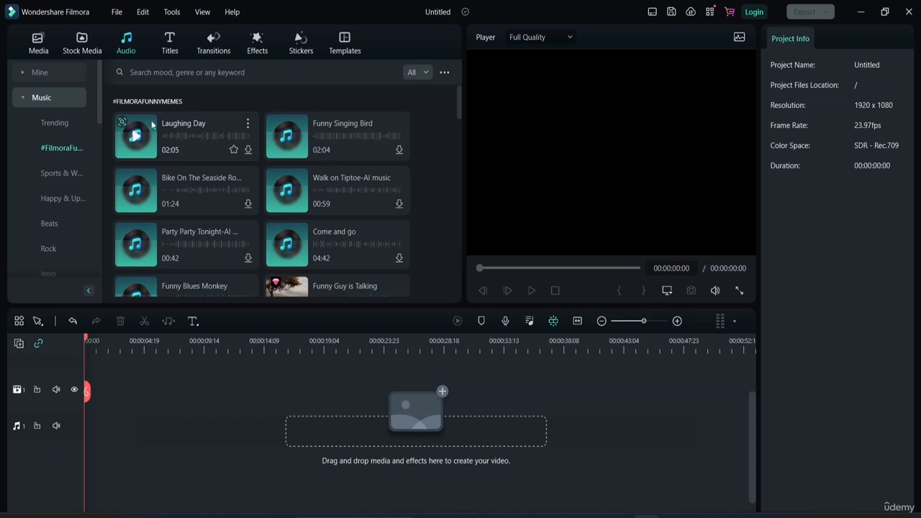
pyautogui.click(59, 173)
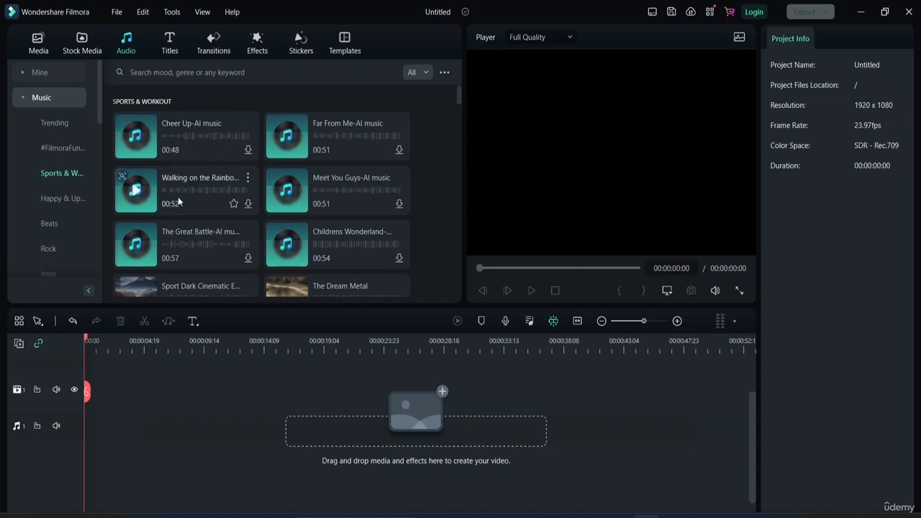
pyautogui.scroll(-5, 177, 196)
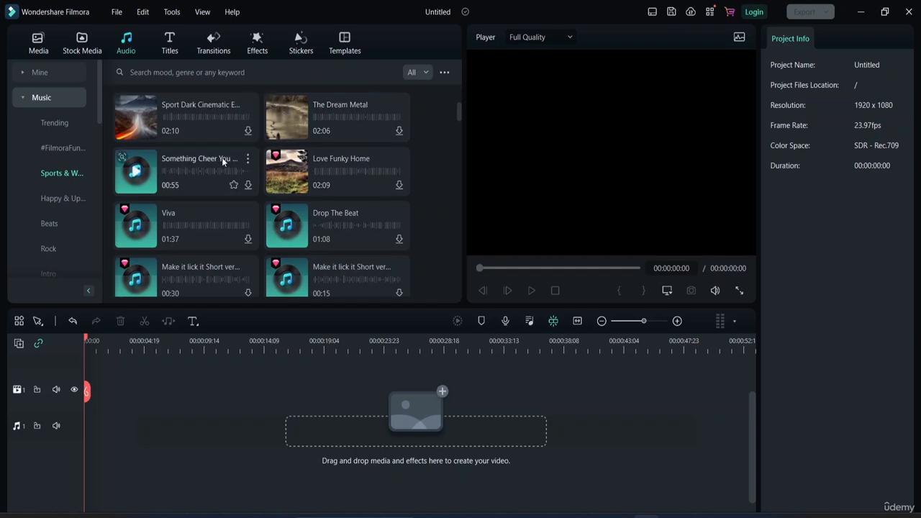
pyautogui.click(73, 199)
pyautogui.scroll(-5, 209, 152)
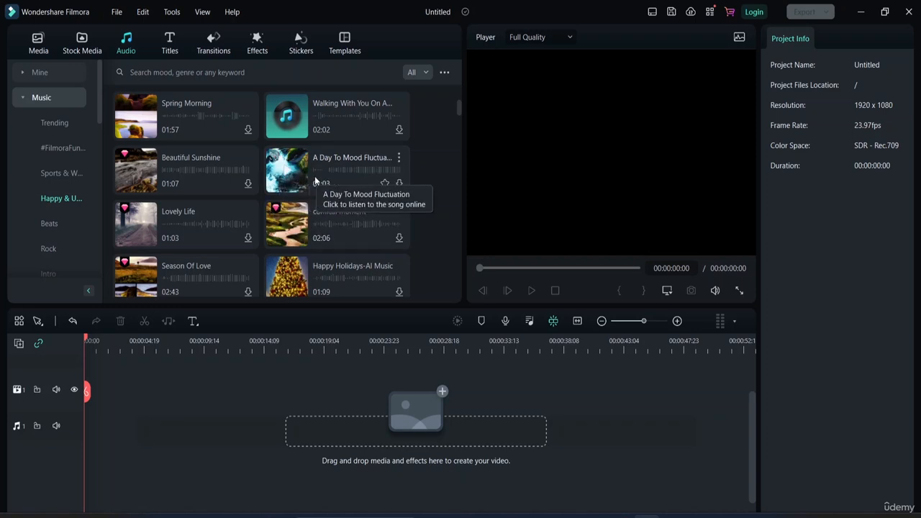
pyautogui.click(64, 219)
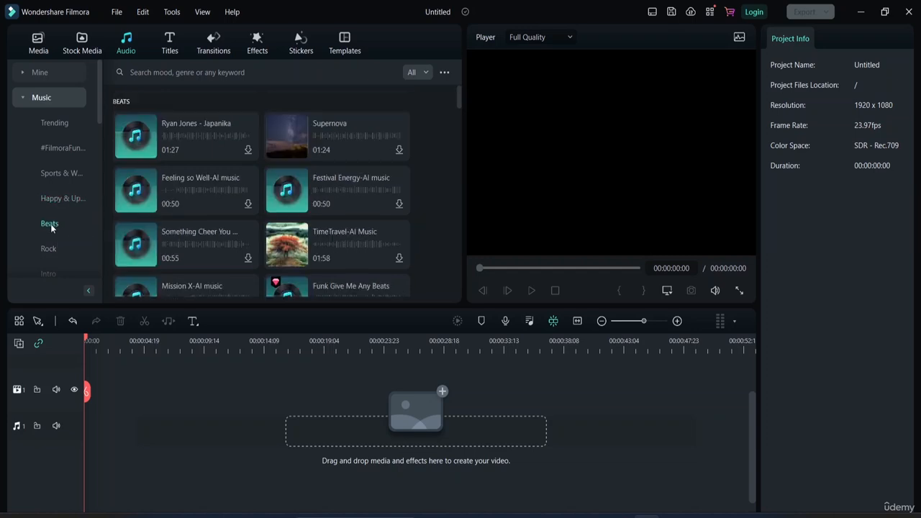
# Look through the trending sound effects and the list of sound effect categories.
pyautogui.scroll(-5, 56, 209)
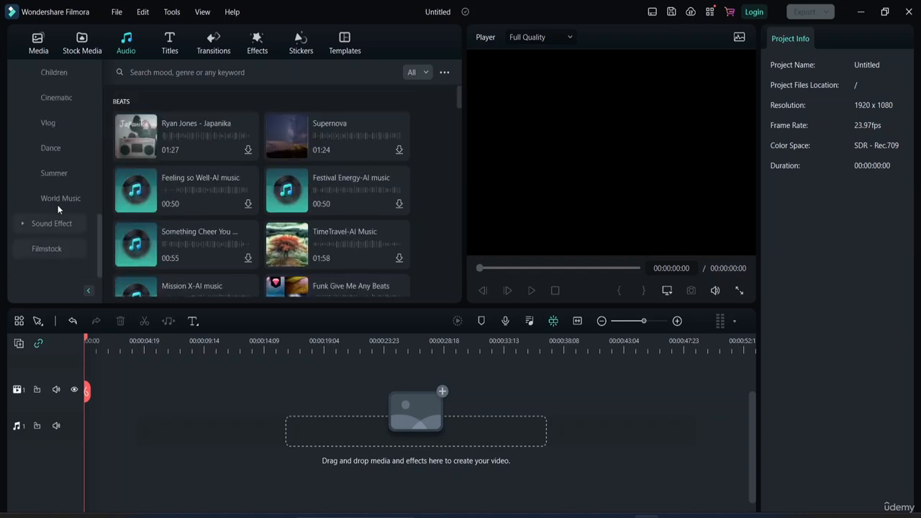
pyautogui.click(25, 223)
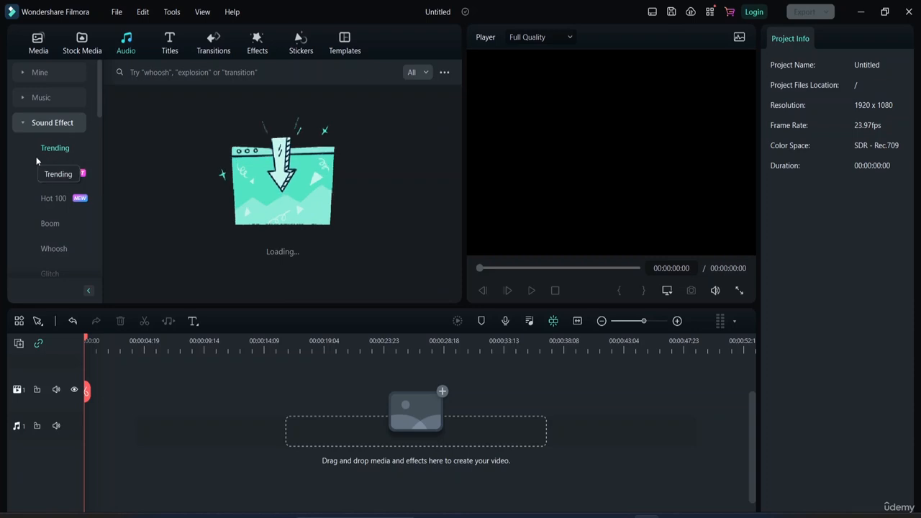
pyautogui.scroll(-8, 37, 156)
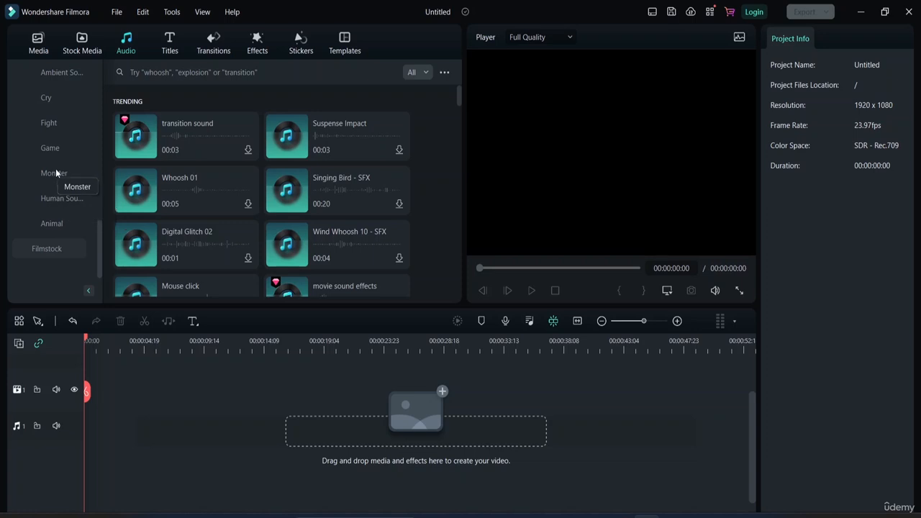
pyautogui.scroll(2, 54, 126)
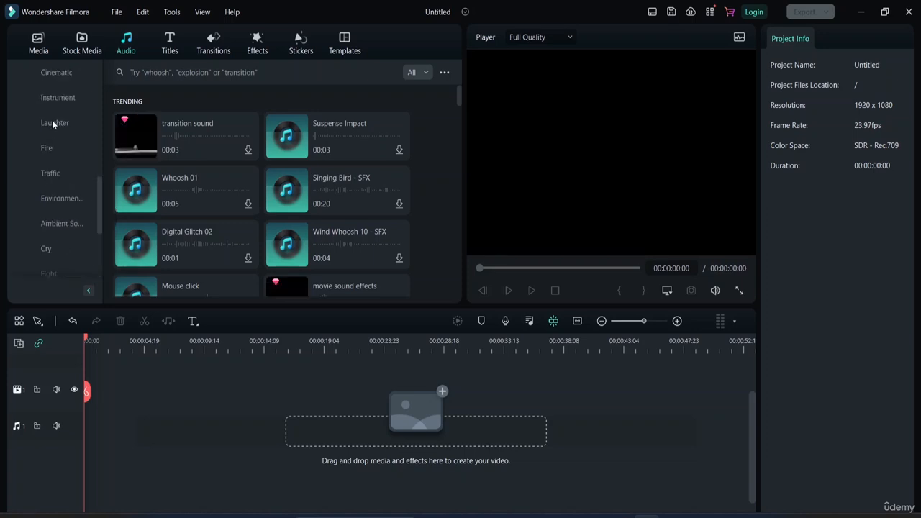
pyautogui.scroll(5, 64, 105)
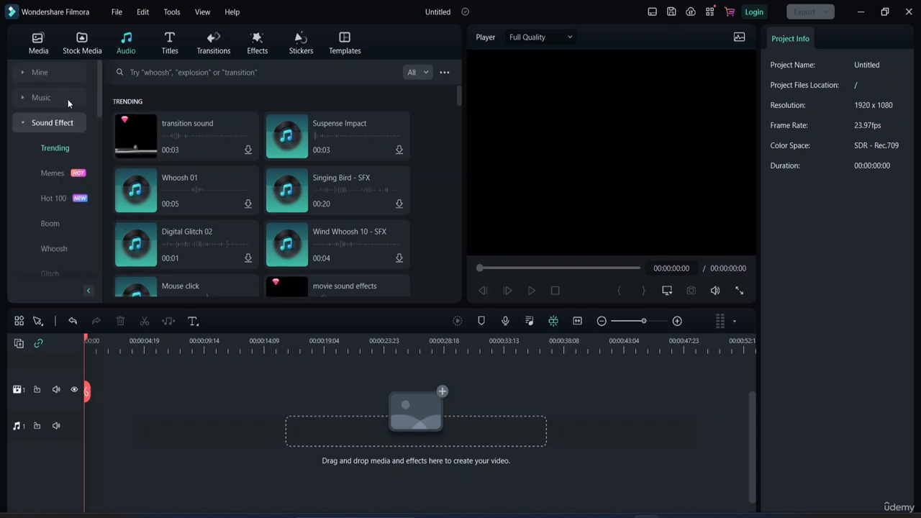
# Look at the personal audio collections: Favorites, Downloads and My music.
pyautogui.click(26, 75)
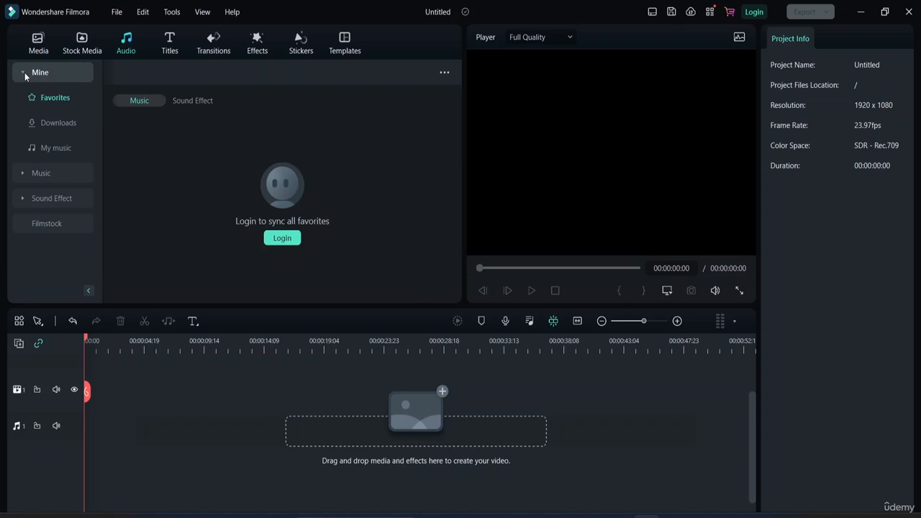
pyautogui.click(55, 128)
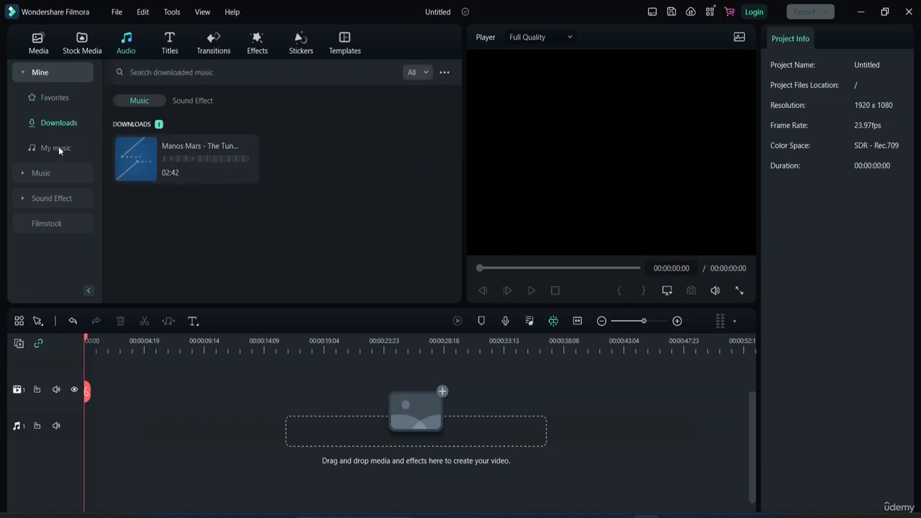
pyautogui.click(58, 150)
# Examine the trending and plain text titles and the list of title categories.
pyautogui.click(162, 46)
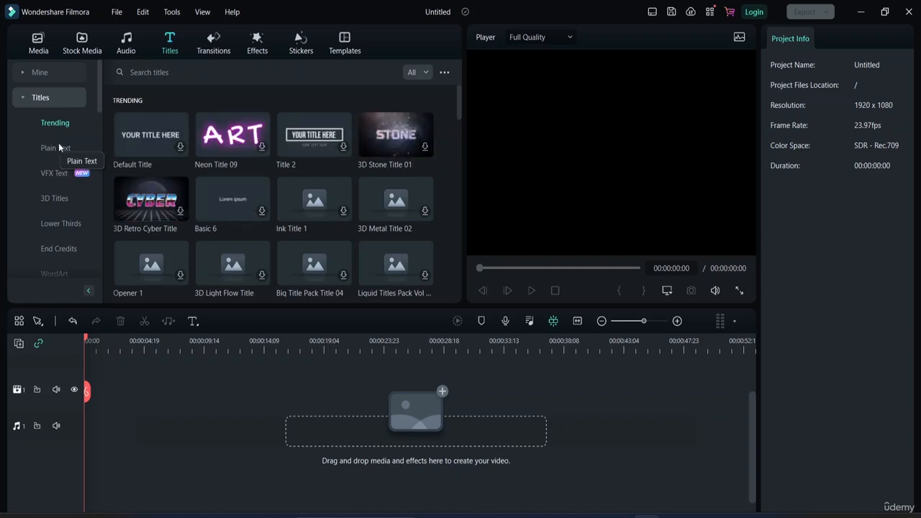
pyautogui.click(52, 147)
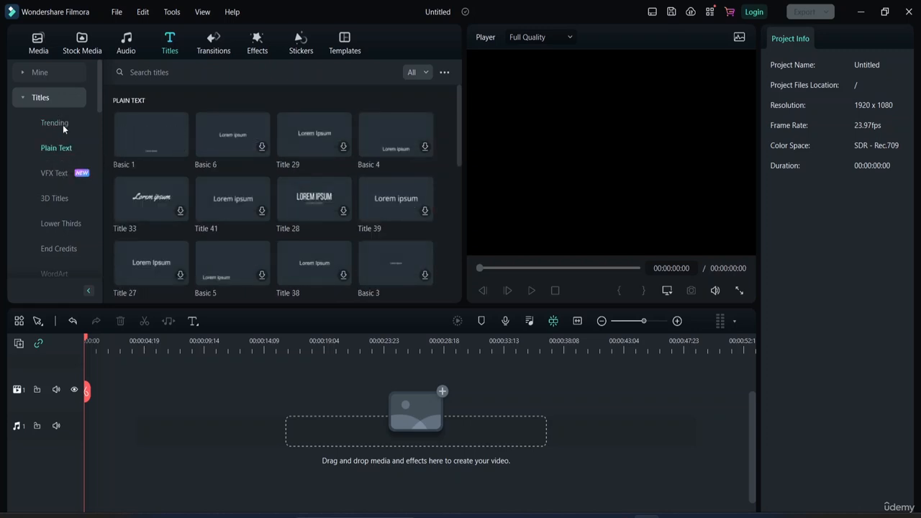
pyautogui.click(62, 123)
pyautogui.scroll(-10, 56, 205)
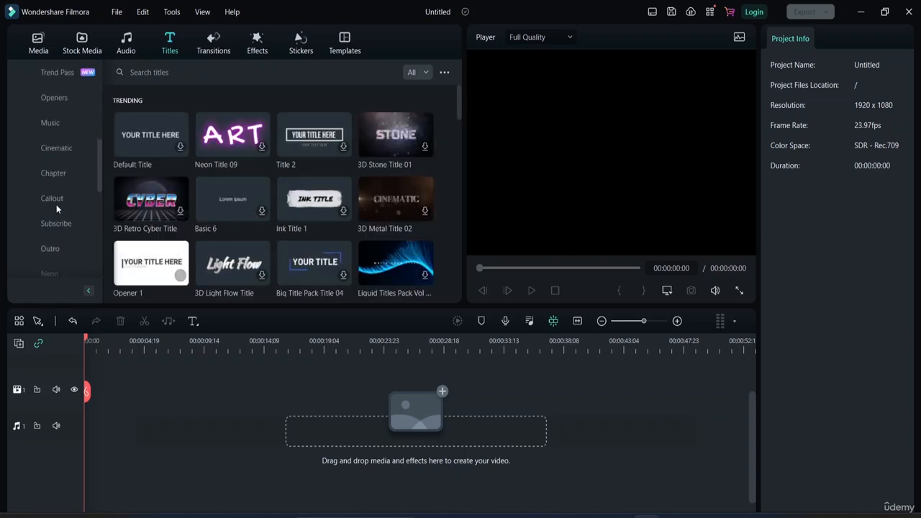
pyautogui.scroll(3, 82, 167)
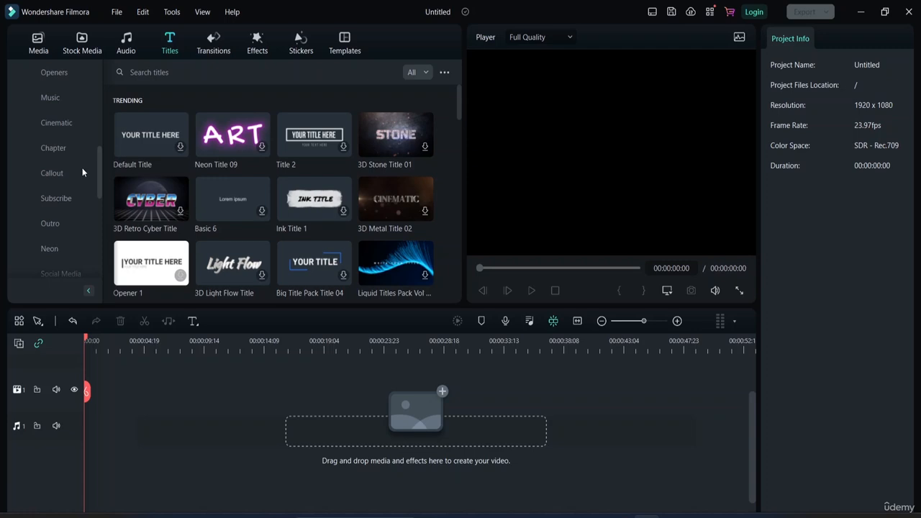
# Look at the transition, effect and sticker libraries.
pyautogui.click(214, 43)
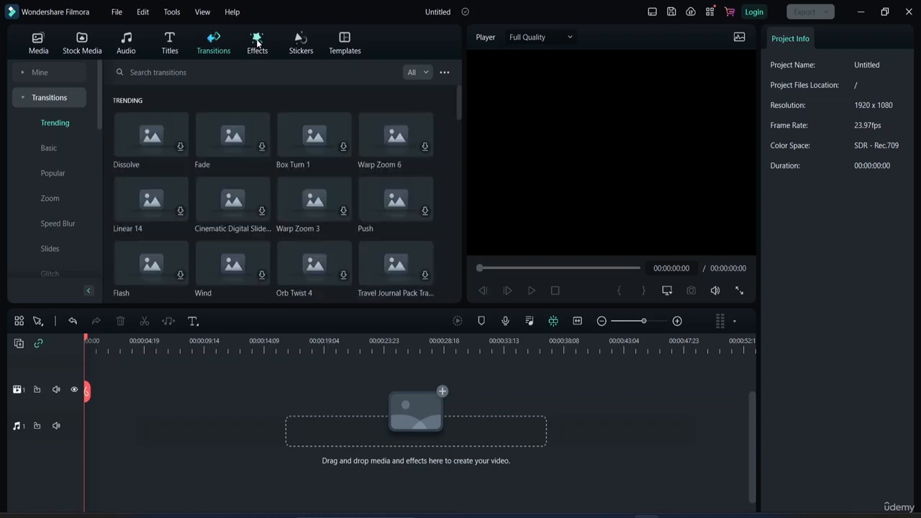
pyautogui.click(257, 43)
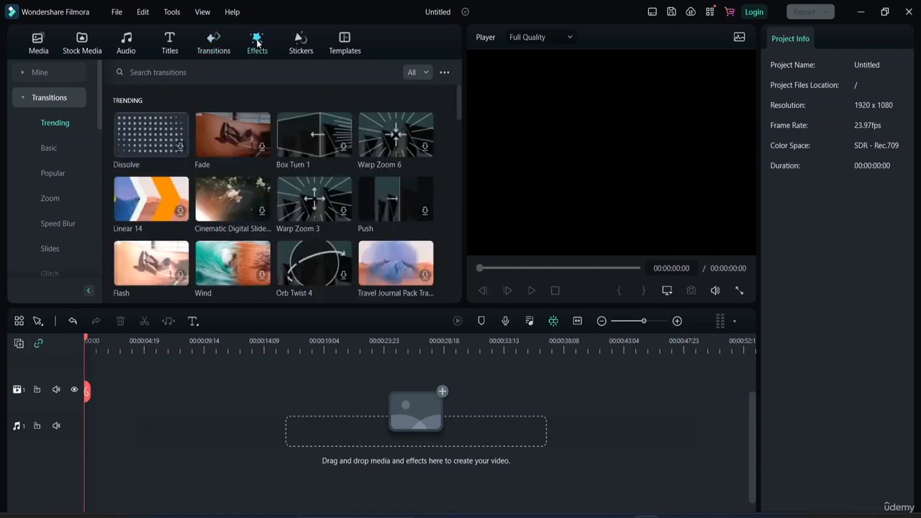
pyautogui.click(299, 42)
# View the trending templates and basic split screen layouts, and collapse the split screen categories.
pyautogui.click(350, 39)
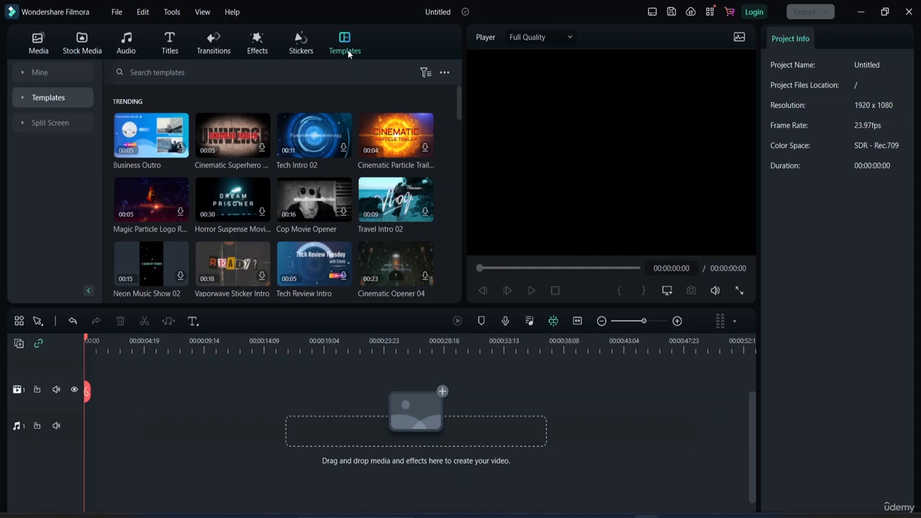
pyautogui.click(46, 123)
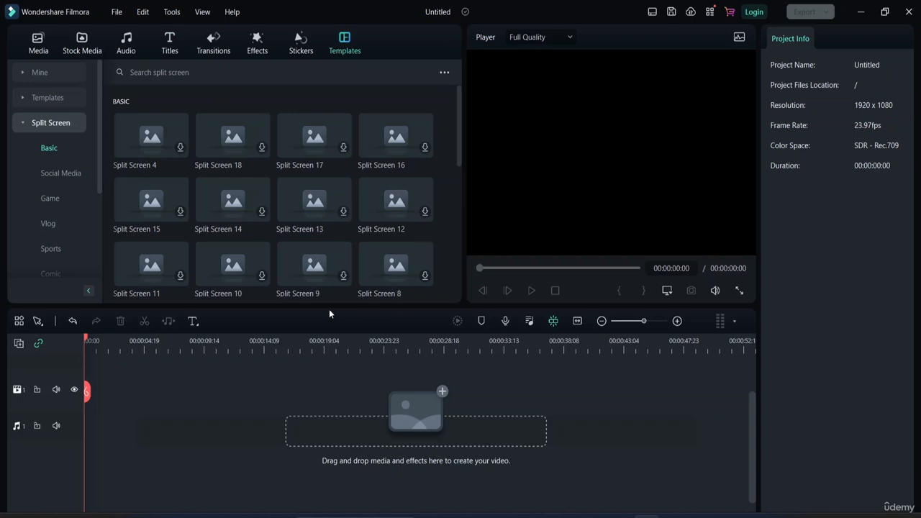
pyautogui.click(20, 123)
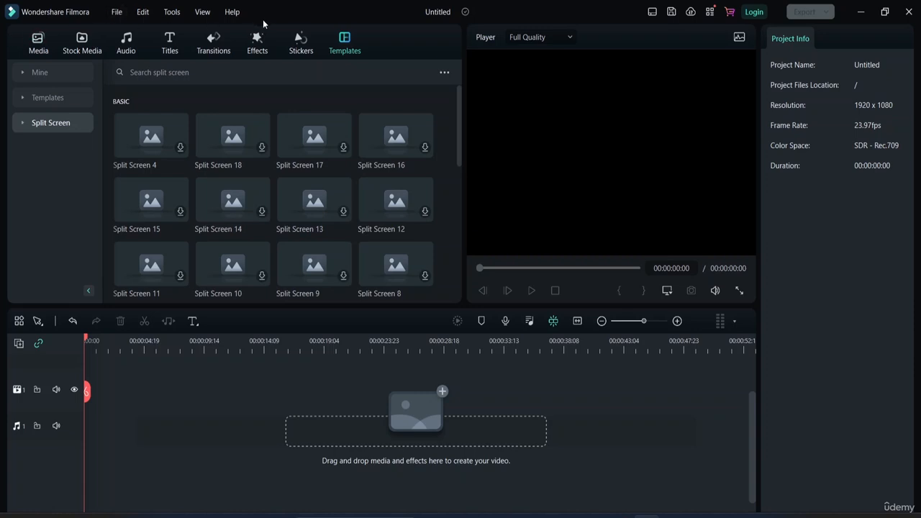
# Review the available file commands for projects, media import, saving and settings without running any.
pyautogui.click(116, 13)
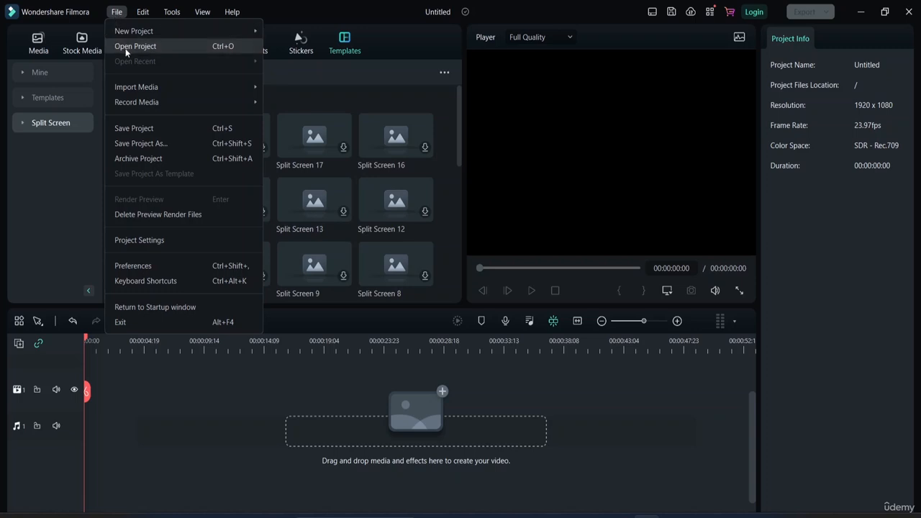
pyautogui.moveTo(145, 102)
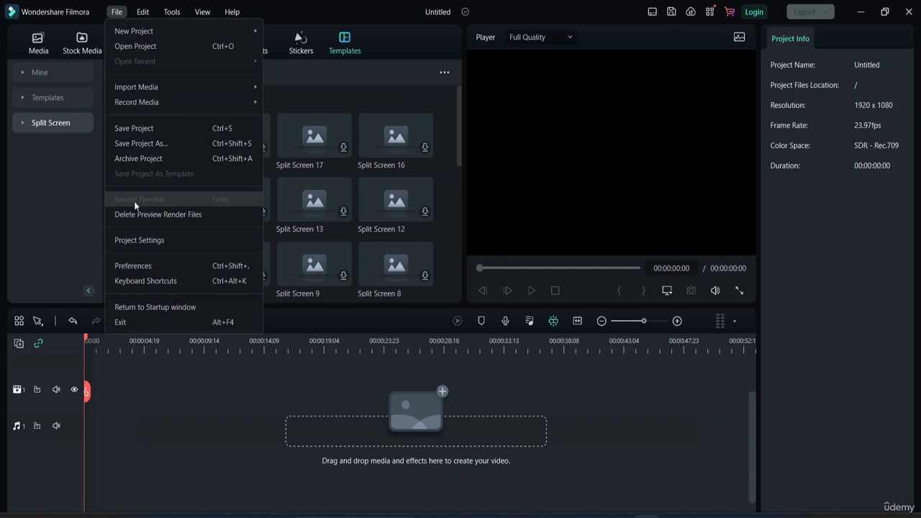
pyautogui.click(78, 200)
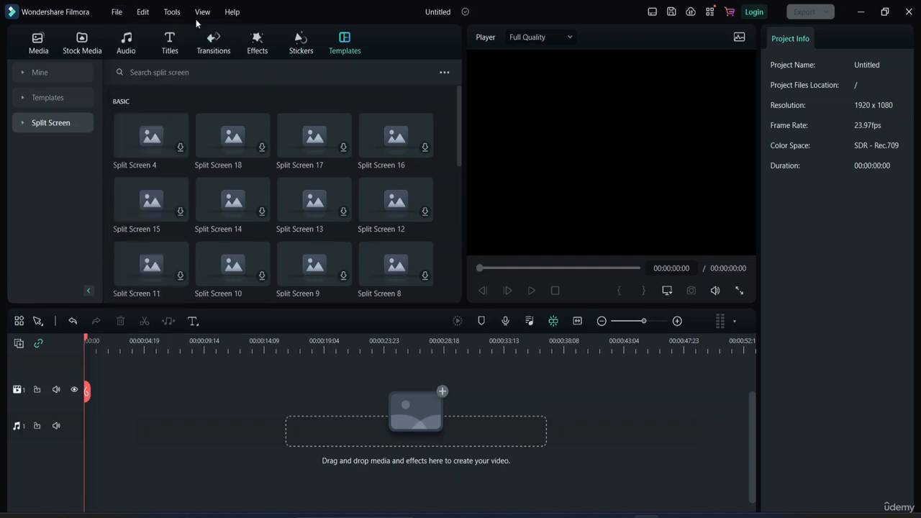
# Review the available editing commands and clip tools without running any.
pyautogui.click(143, 12)
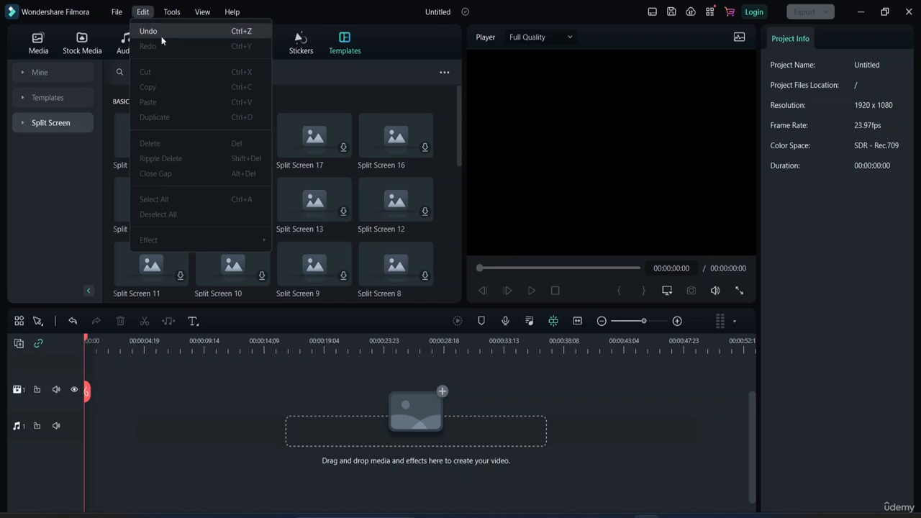
pyautogui.moveTo(196, 8)
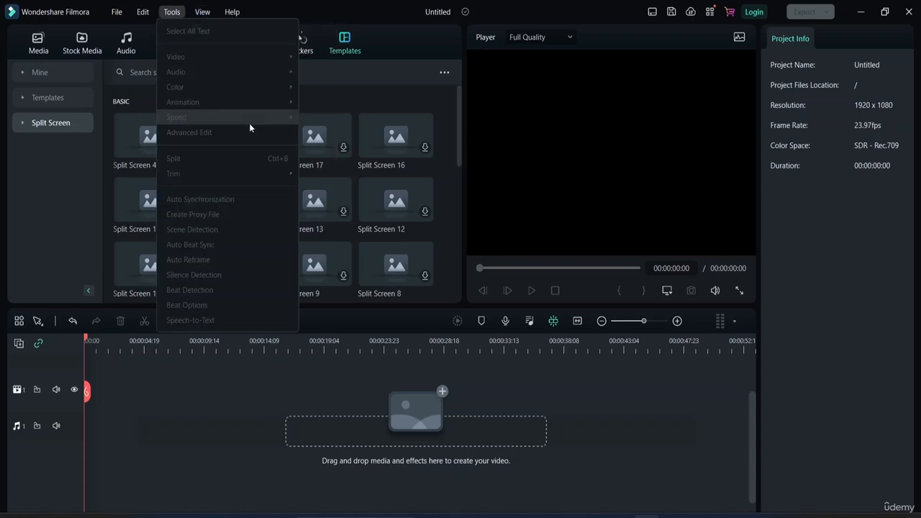
pyautogui.click(572, 145)
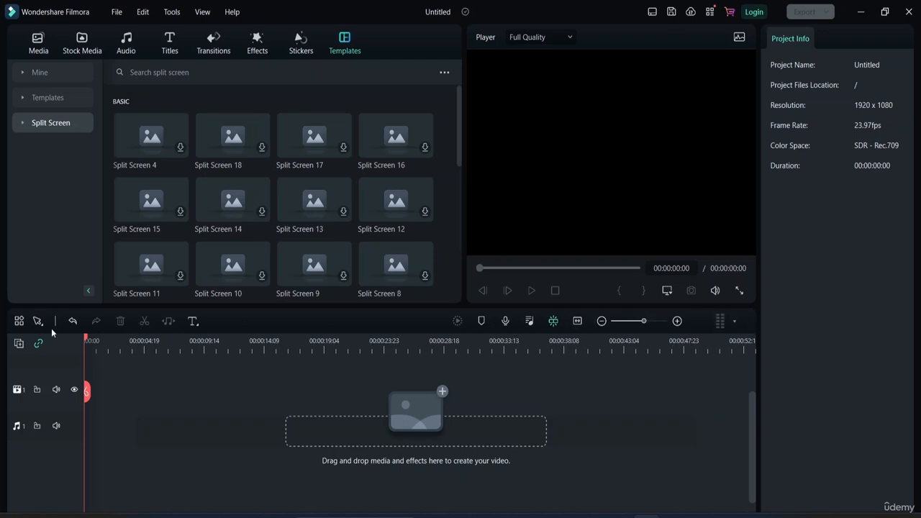
# Place the first 19-second clip from the project media at the start of video track 1 and scale the timeline to show it whole.
pyautogui.click(49, 46)
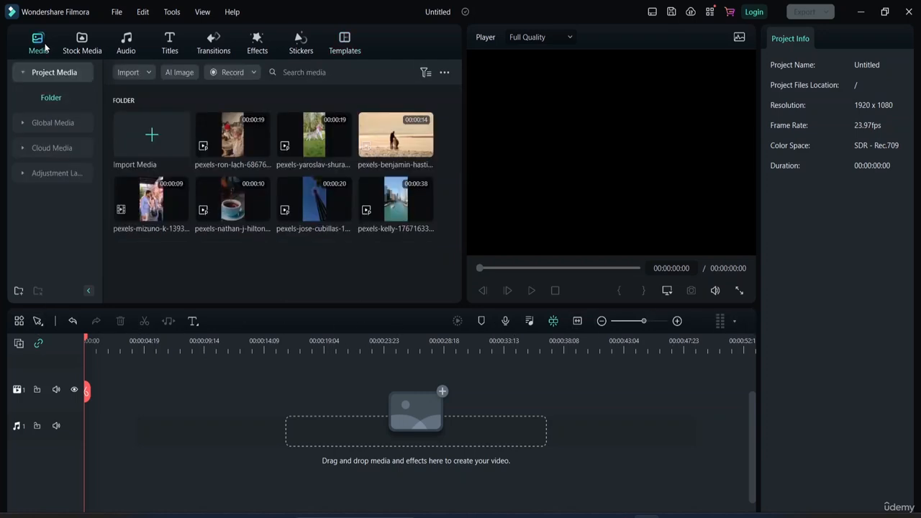
pyautogui.moveTo(237, 142); pyautogui.dragTo(84, 417)
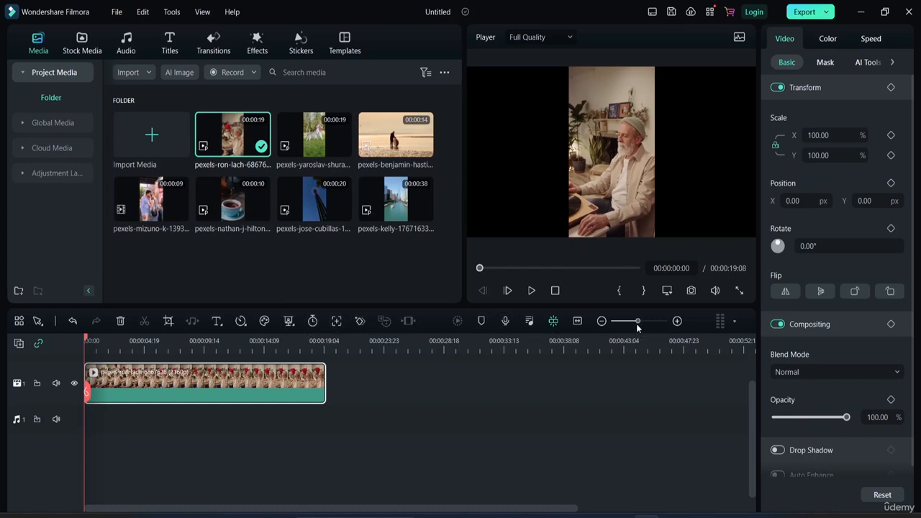
pyautogui.moveTo(637, 326)
pyautogui.mouseDown()
pyautogui.moveTo(672, 323)
pyautogui.moveTo(633, 323)
pyautogui.moveTo(646, 323)
pyautogui.mouseUp()
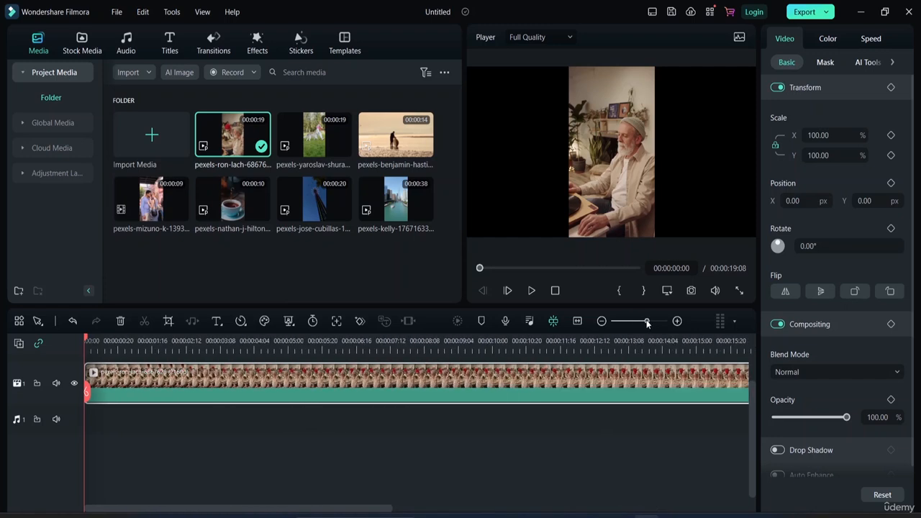
pyautogui.moveTo(647, 324); pyautogui.dragTo(641, 326)
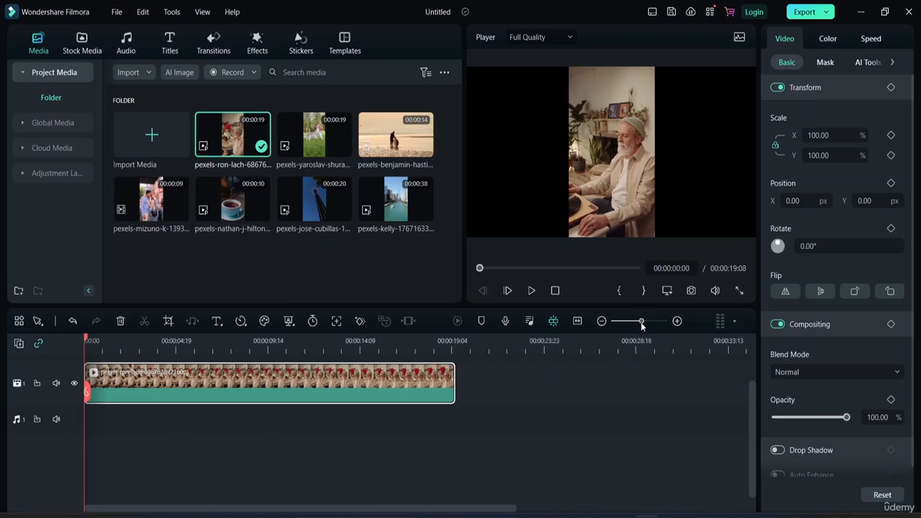
pyautogui.moveTo(642, 325); pyautogui.dragTo(620, 326)
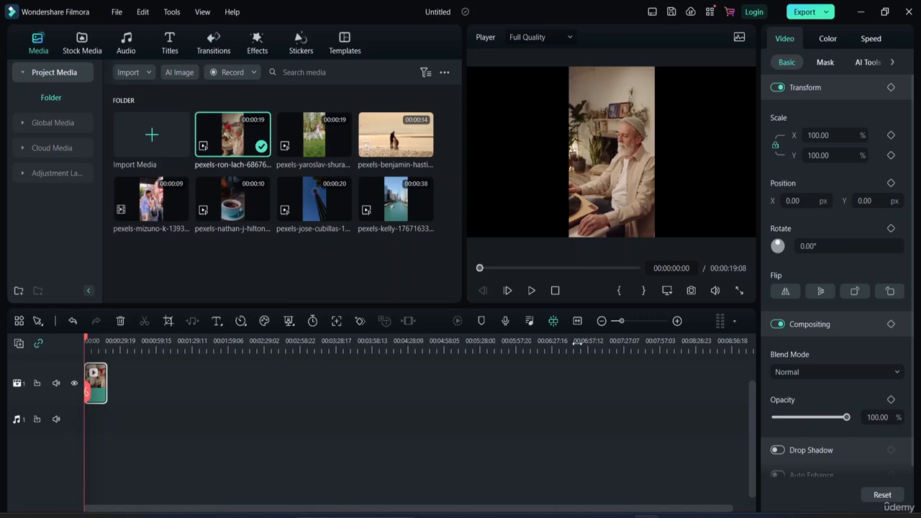
pyautogui.moveTo(621, 322); pyautogui.dragTo(641, 323)
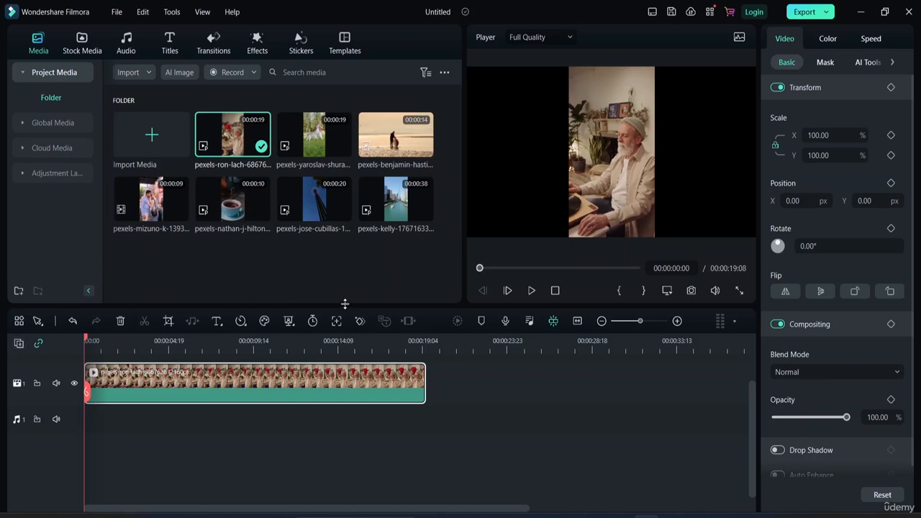
# Customize the timeline toolbar by moving Keyframing just before Quick Text and Edit just after it, and save the layout.
pyautogui.click(19, 320)
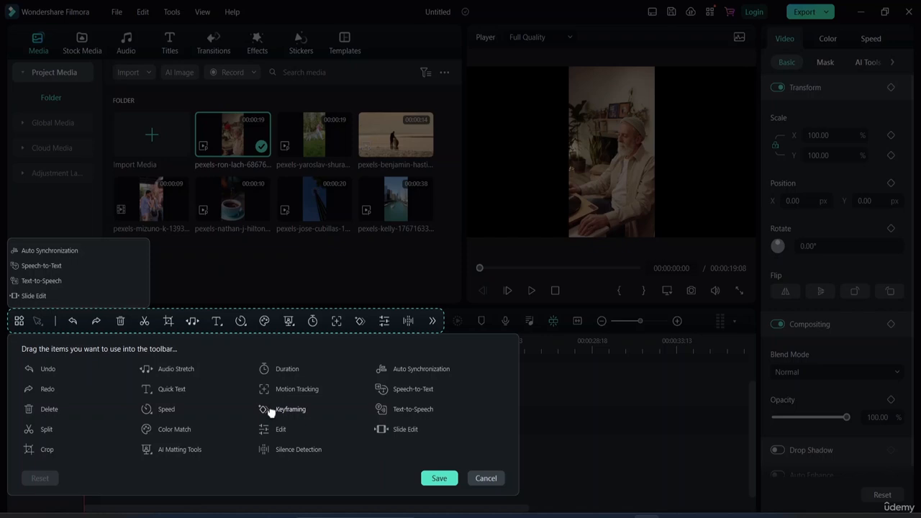
pyautogui.moveTo(264, 409); pyautogui.dragTo(224, 330)
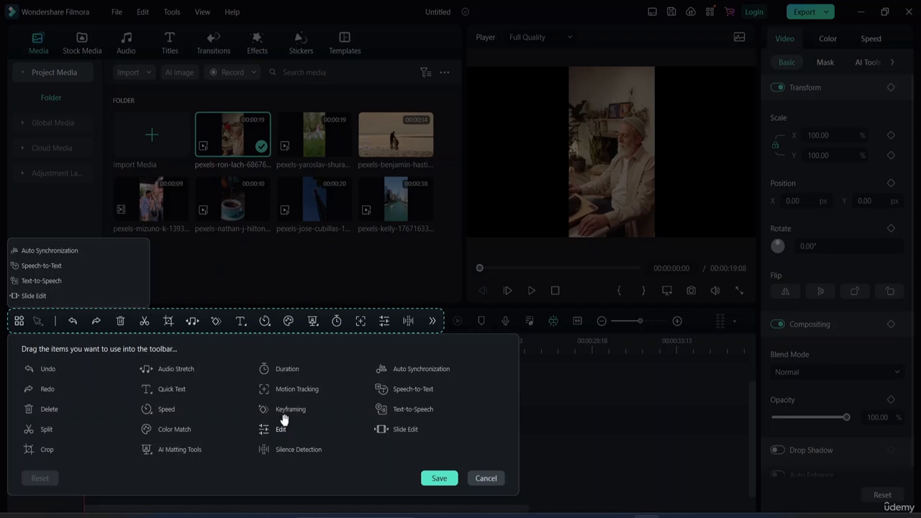
pyautogui.moveTo(278, 430); pyautogui.dragTo(264, 321)
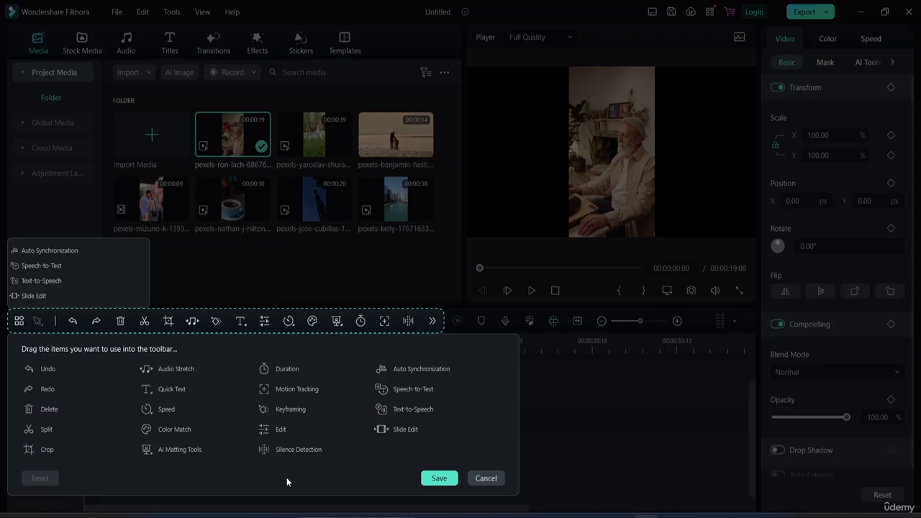
pyautogui.click(444, 480)
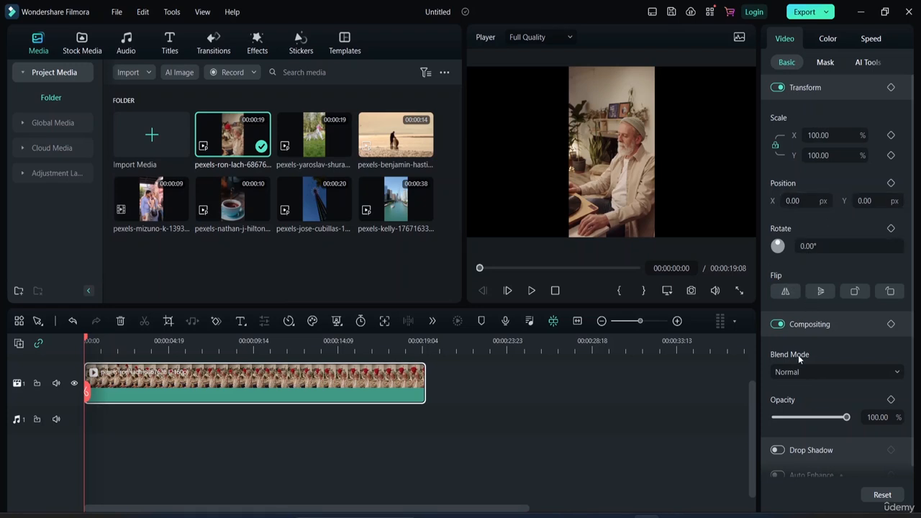
# Examine the clip's basic video properties, mask shapes and AI tools.
pyautogui.scroll(-1, 798, 355)
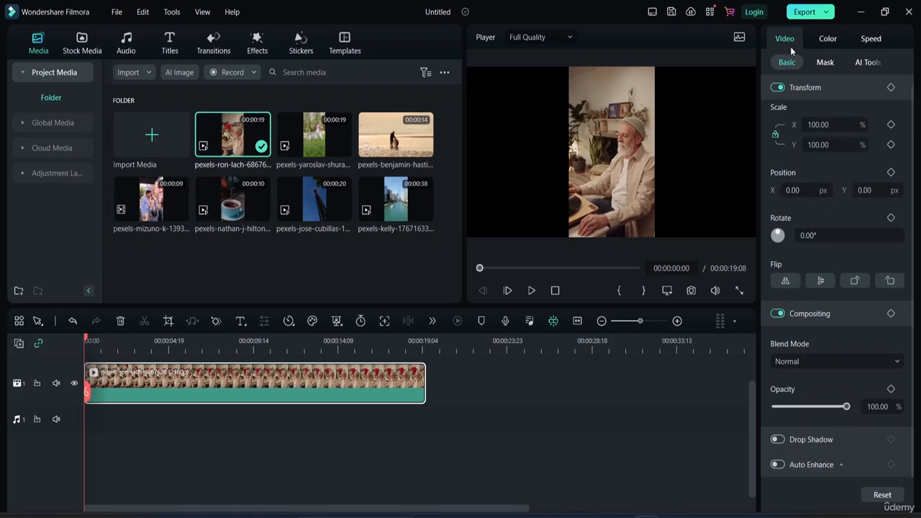
pyautogui.scroll(1, 828, 119)
pyautogui.click(824, 62)
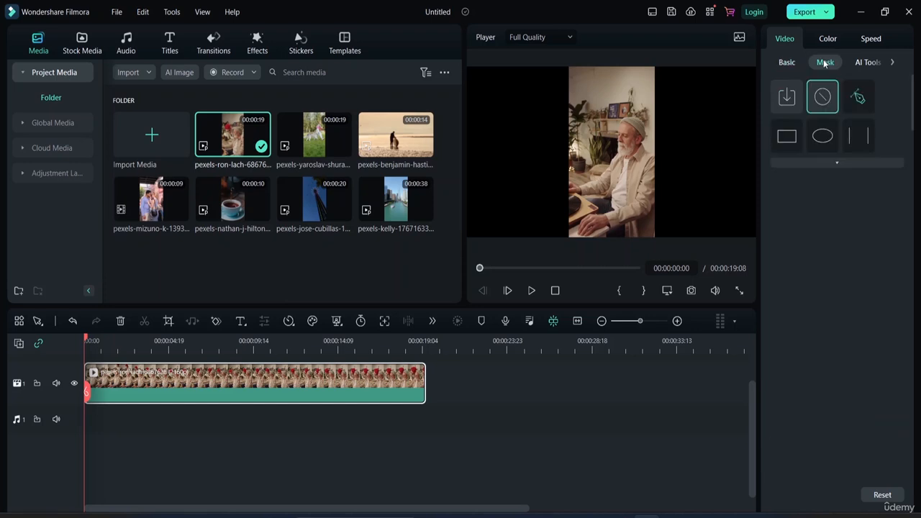
pyautogui.click(868, 63)
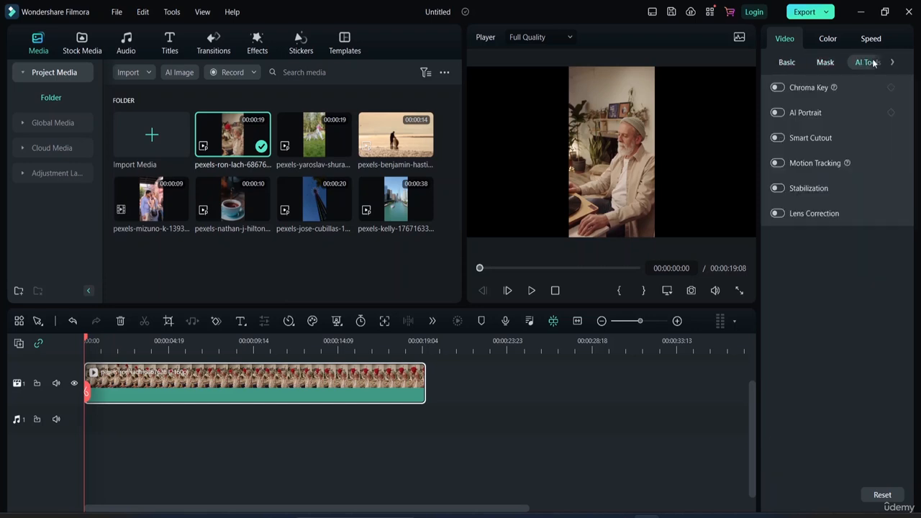
pyautogui.click(795, 63)
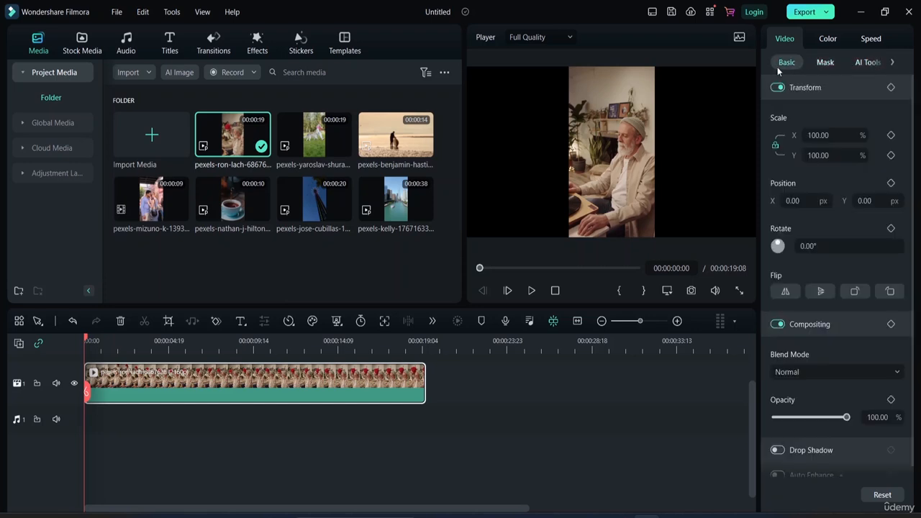
# Look at the clip's color settings and try to open its speed settings, dismissing the login request.
pyautogui.click(828, 41)
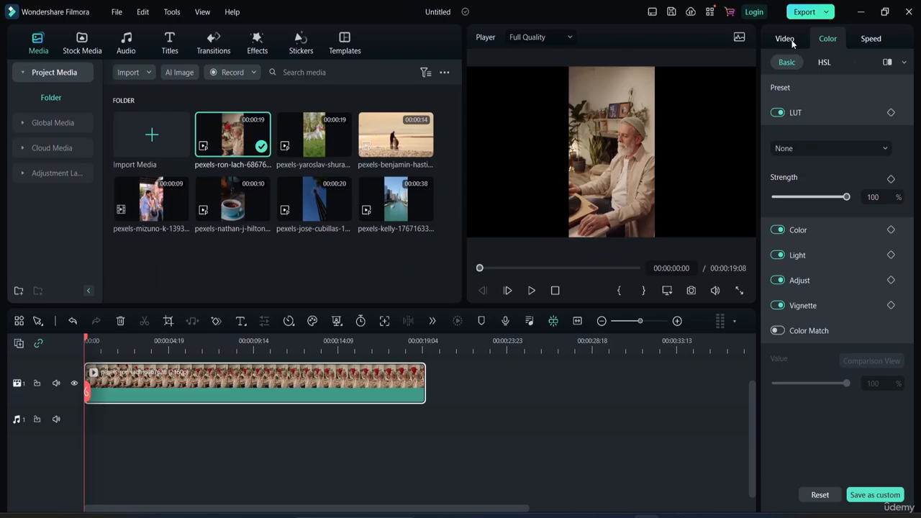
pyautogui.click(866, 40)
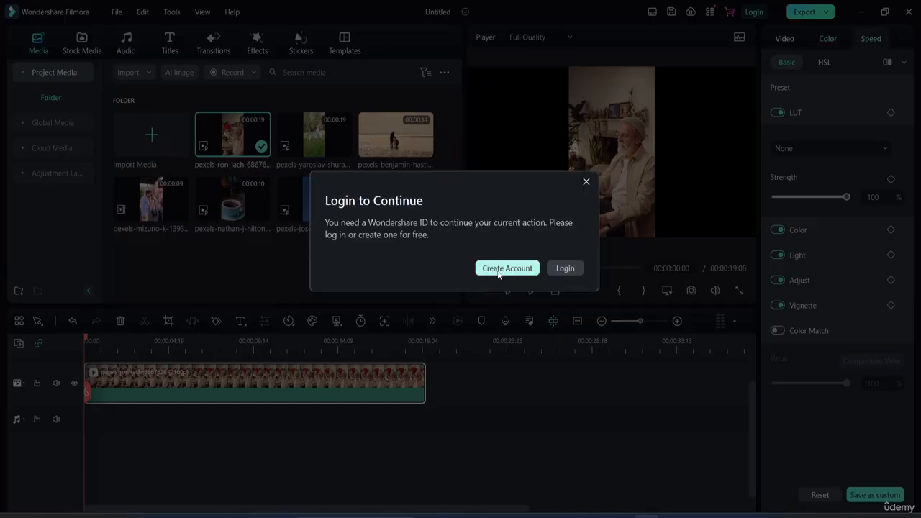
pyautogui.click(587, 182)
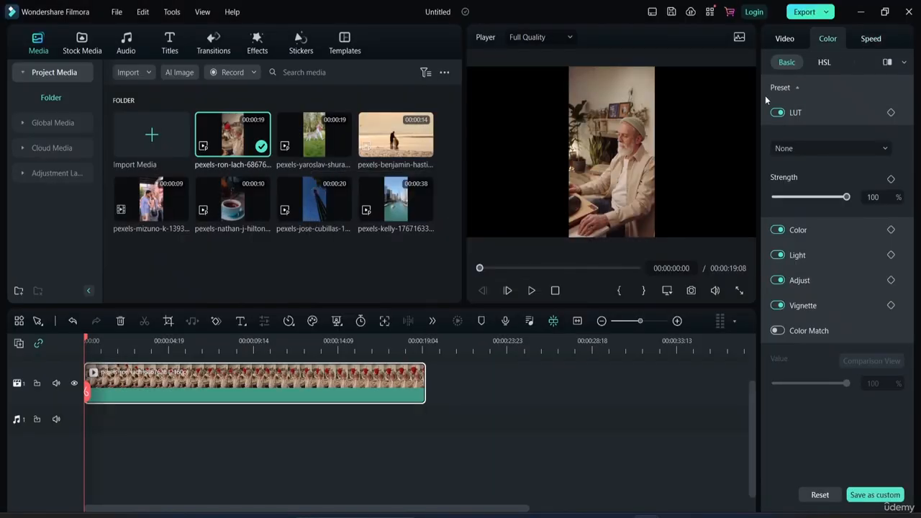
pyautogui.click(870, 39)
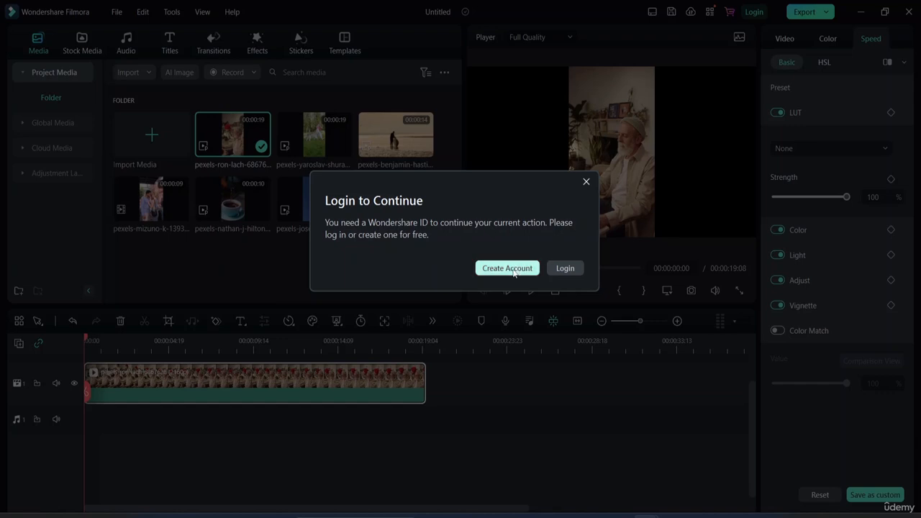
pyautogui.click(586, 182)
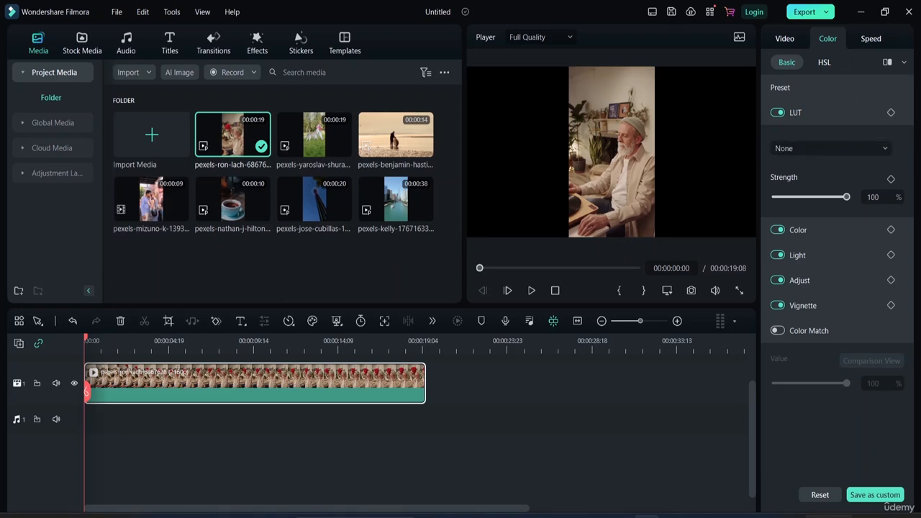
# Review the clip's compositing settings and blend mode options without changing the mode, and deselect the clip.
pyautogui.click(788, 40)
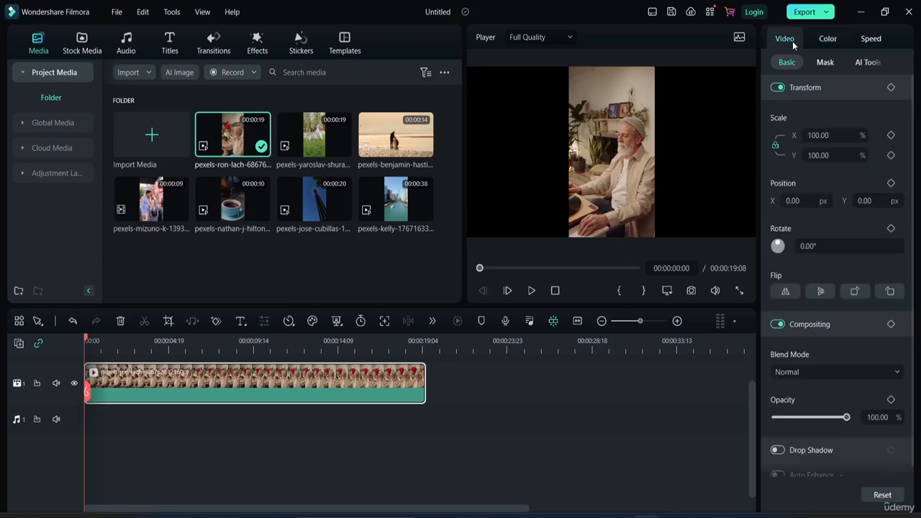
pyautogui.scroll(-1, 797, 308)
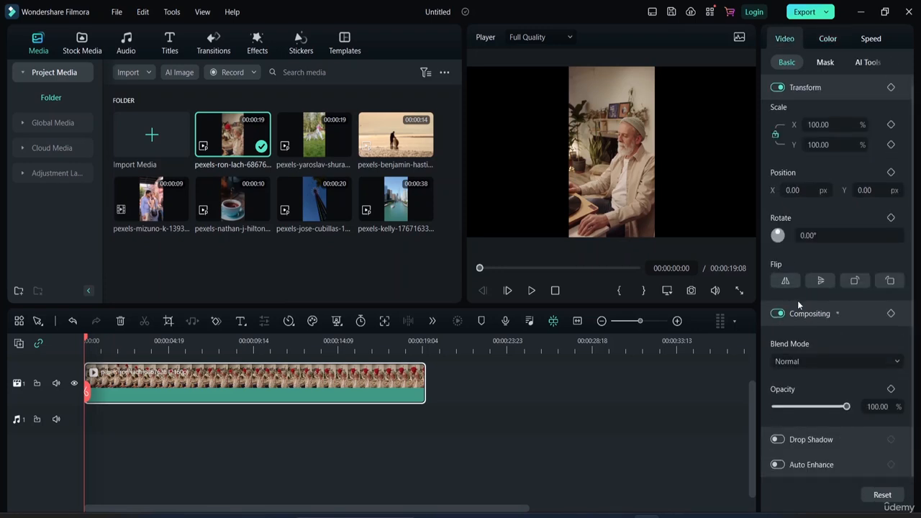
pyautogui.moveTo(847, 407)
pyautogui.mouseDown()
pyautogui.moveTo(776, 408)
pyautogui.moveTo(846, 408)
pyautogui.mouseUp()
pyautogui.click(895, 362)
pyautogui.scroll(-1, 815, 204)
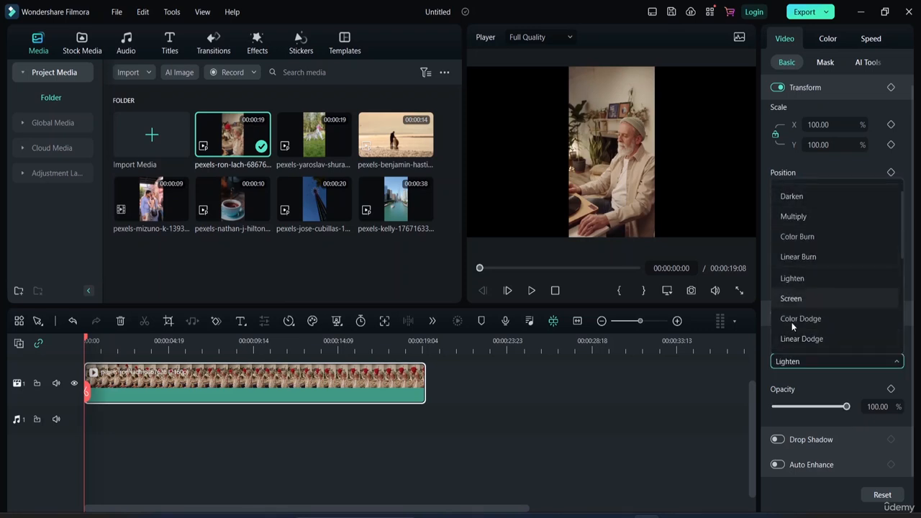
pyautogui.click(620, 451)
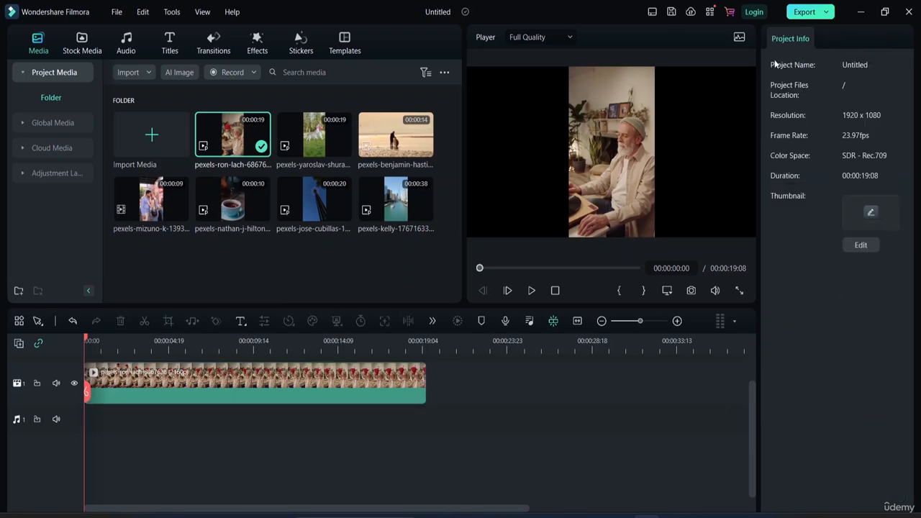
# Select the clip on the timeline and preview its first second or so.
pyautogui.click(282, 395)
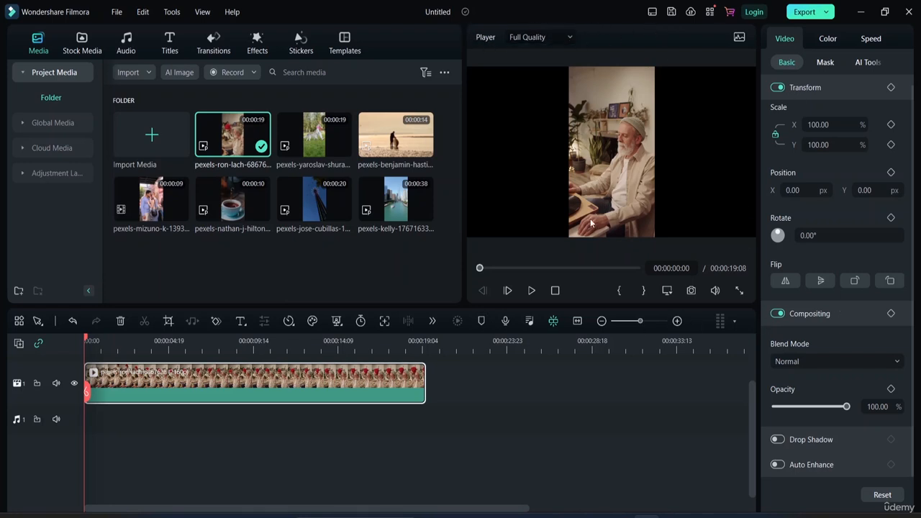
pyautogui.click(529, 290)
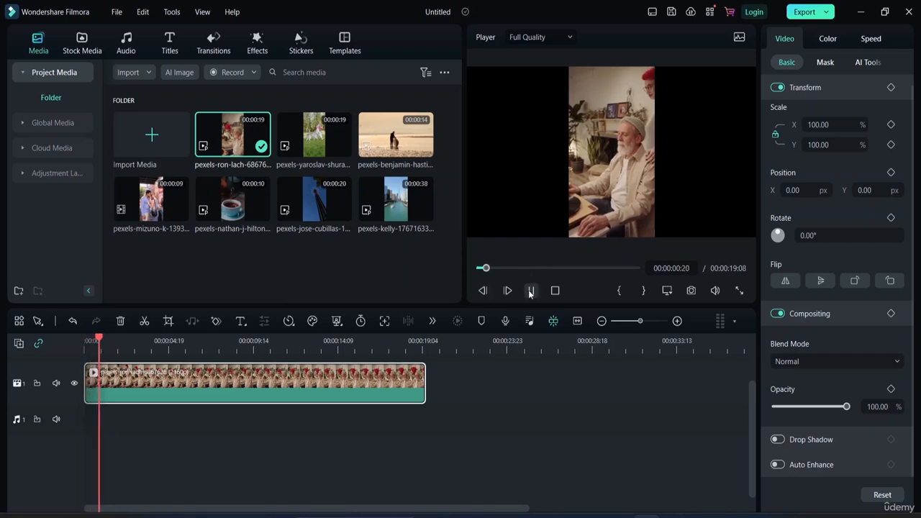
pyautogui.click(532, 291)
# Lower the clip's opacity to 15.13% and preview the clip from the start to 00:00:02:16.
pyautogui.moveTo(846, 406); pyautogui.dragTo(784, 408)
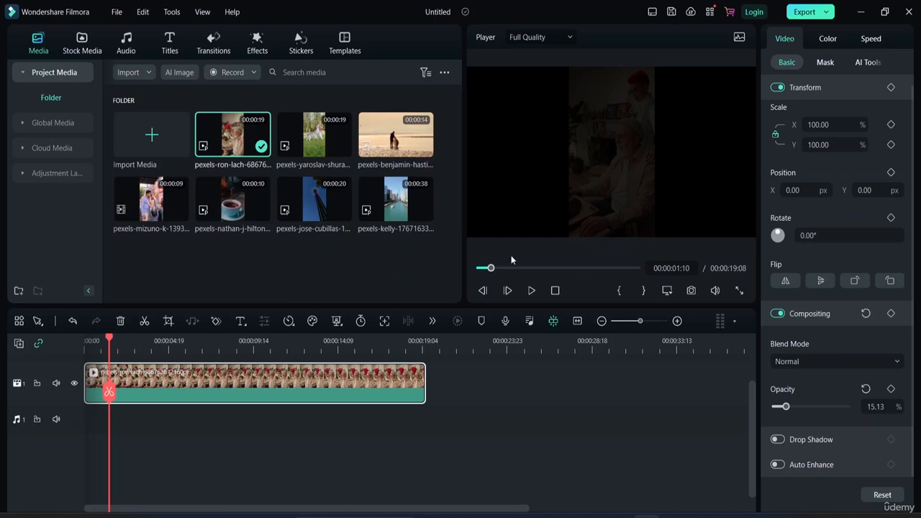
pyautogui.moveTo(491, 267); pyautogui.dragTo(394, 279)
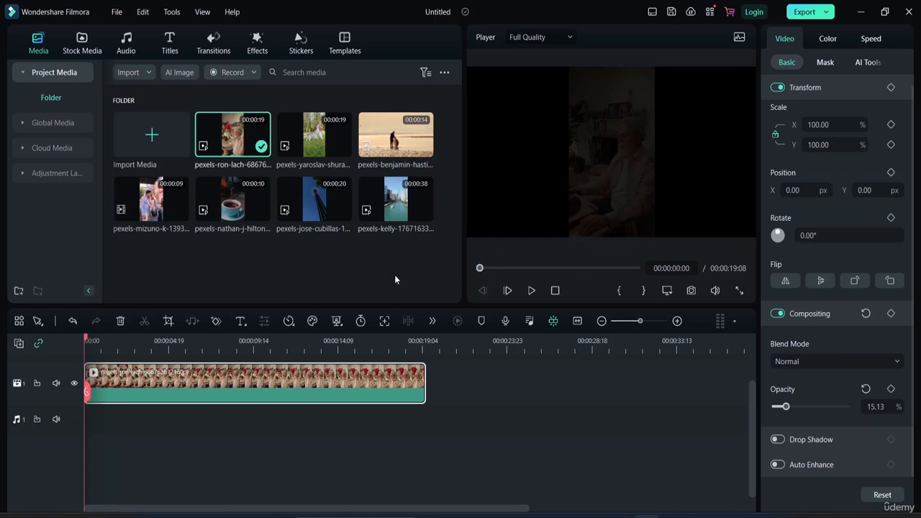
pyautogui.click(531, 291)
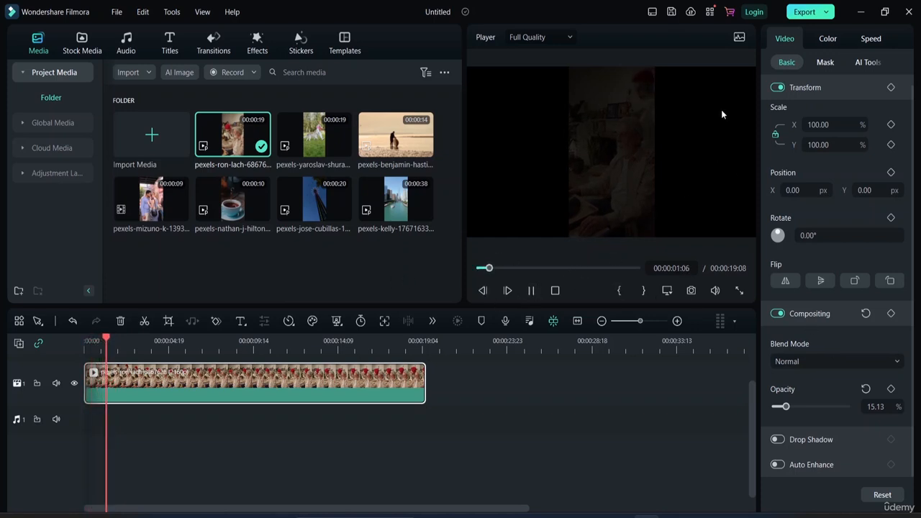
pyautogui.click(527, 293)
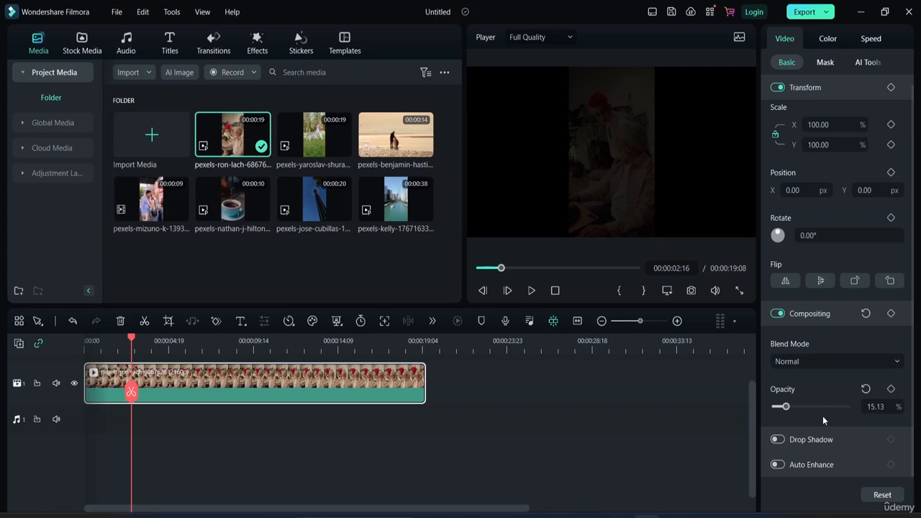
# Set the clip's opacity to 100% and preview it onward to 00:00:07:22.
pyautogui.moveTo(785, 407); pyautogui.dragTo(849, 406)
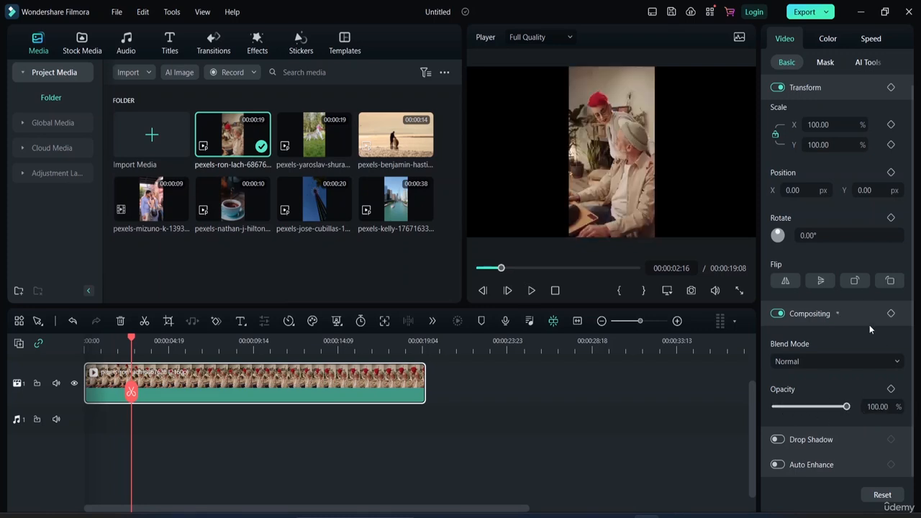
pyautogui.click(532, 293)
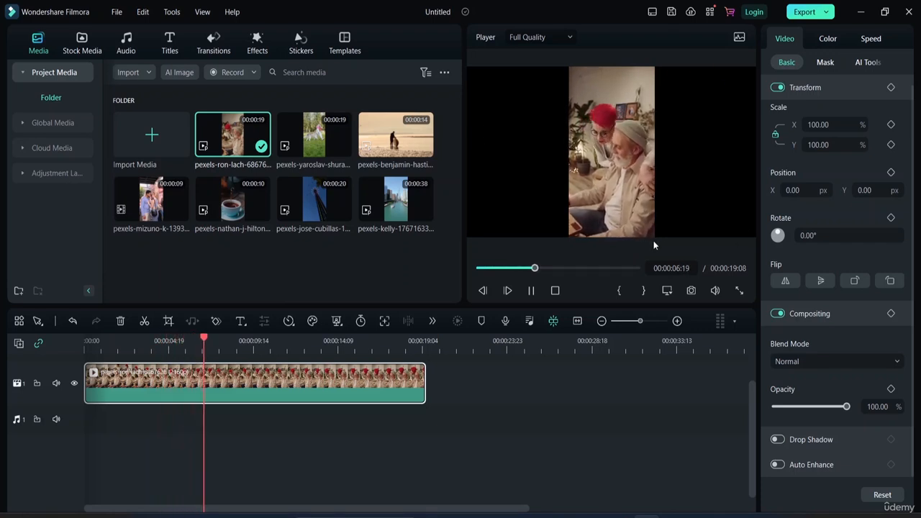
pyautogui.click(531, 290)
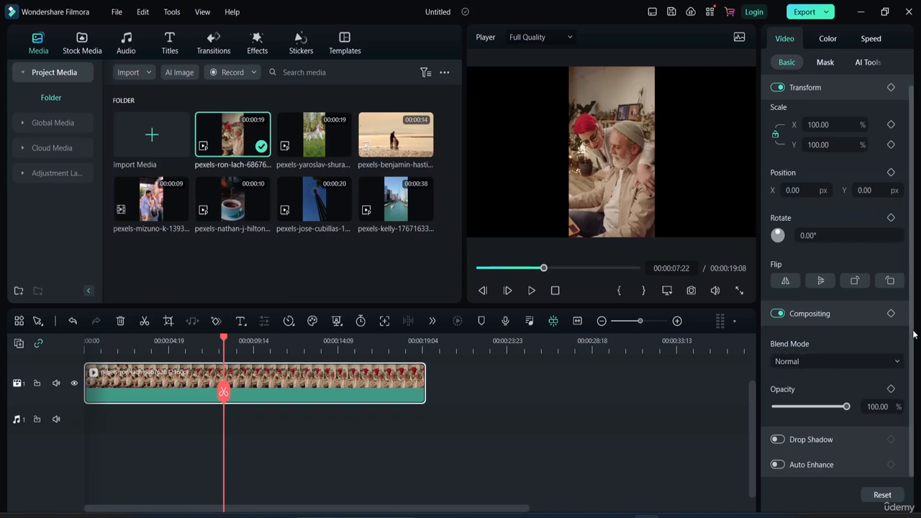
# Show the video scope on the preview, scrub the clip to its end, and hide the scope with the playhead back at the start.
pyautogui.click(738, 38)
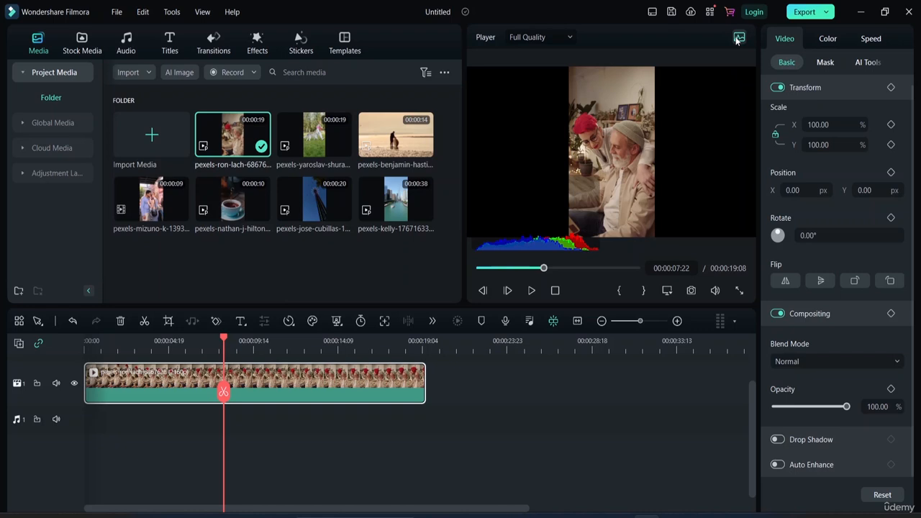
pyautogui.moveTo(545, 269); pyautogui.dragTo(645, 273)
pyautogui.click(739, 37)
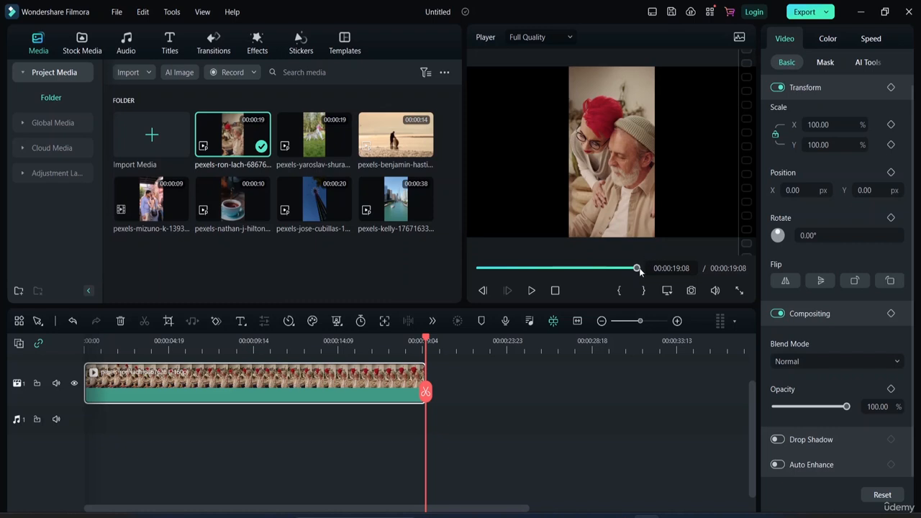
pyautogui.moveTo(639, 271); pyautogui.dragTo(463, 267)
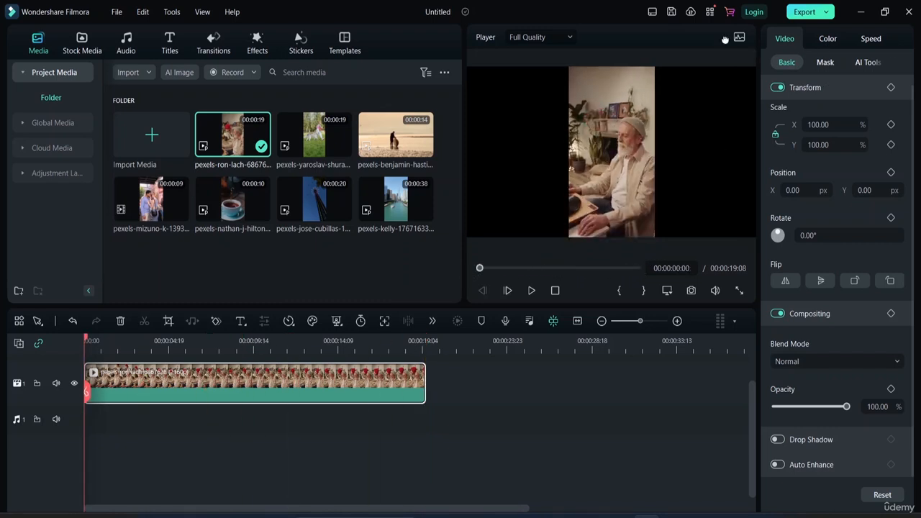
# Review the playback quality options, keeping Full Quality, and look through the export options without choosing one.
pyautogui.click(574, 37)
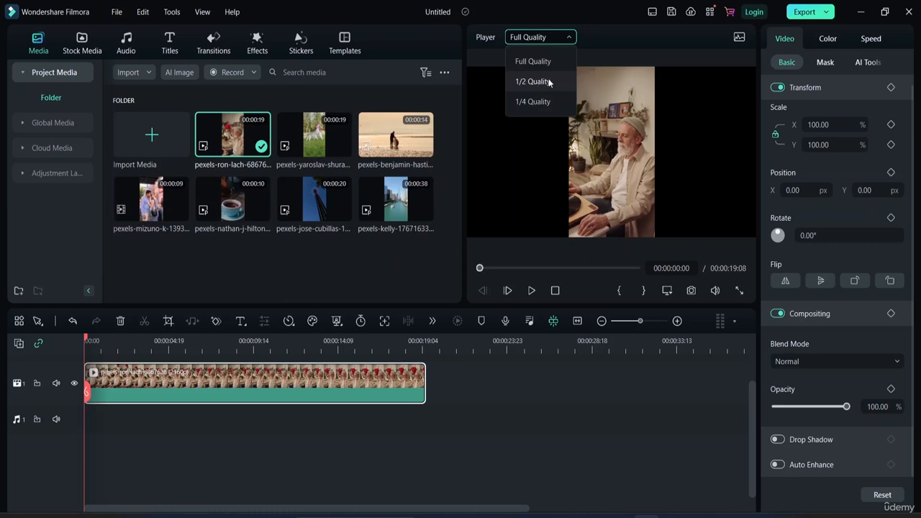
pyautogui.click(536, 61)
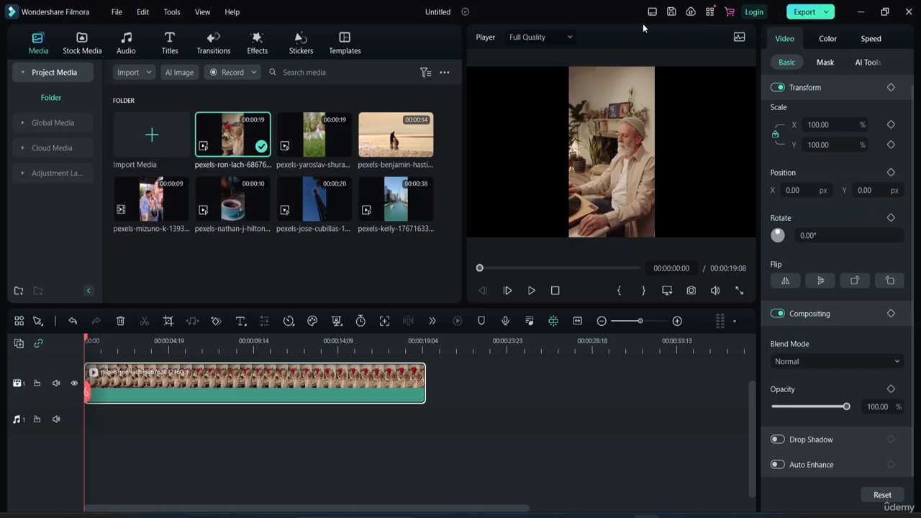
pyautogui.click(827, 12)
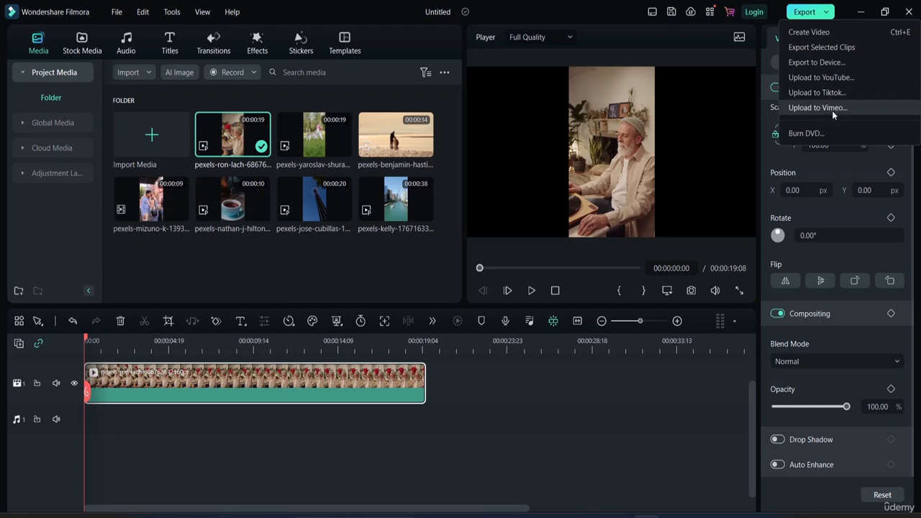
pyautogui.click(533, 370)
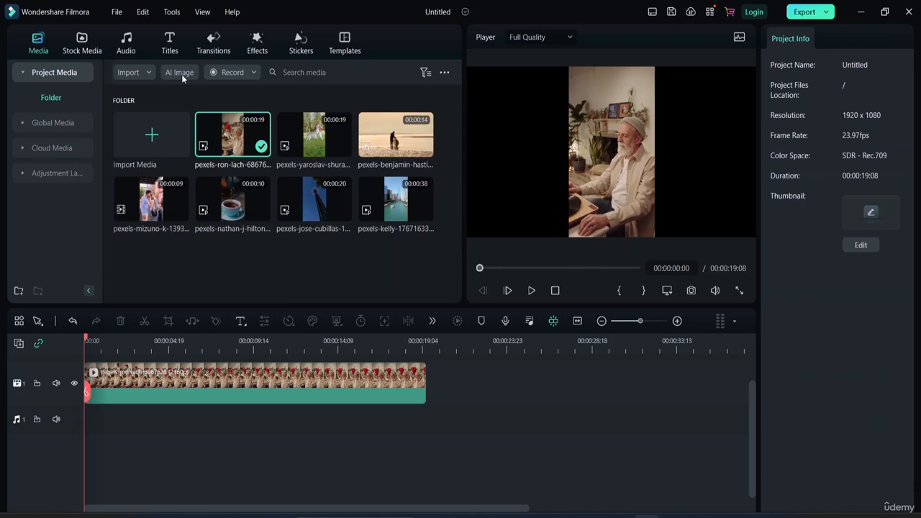
# Try the Timeline and Short Video workspace layouts, and restore the Default layout.
pyautogui.click(652, 13)
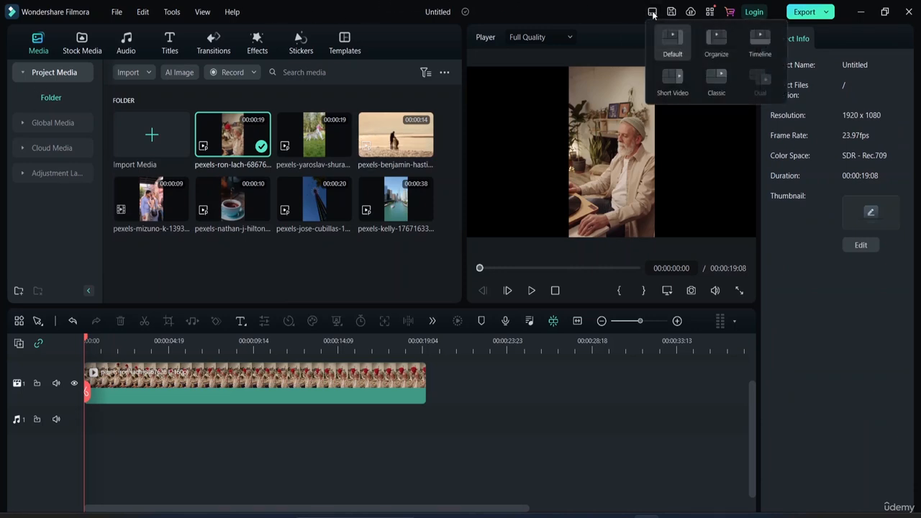
pyautogui.click(759, 44)
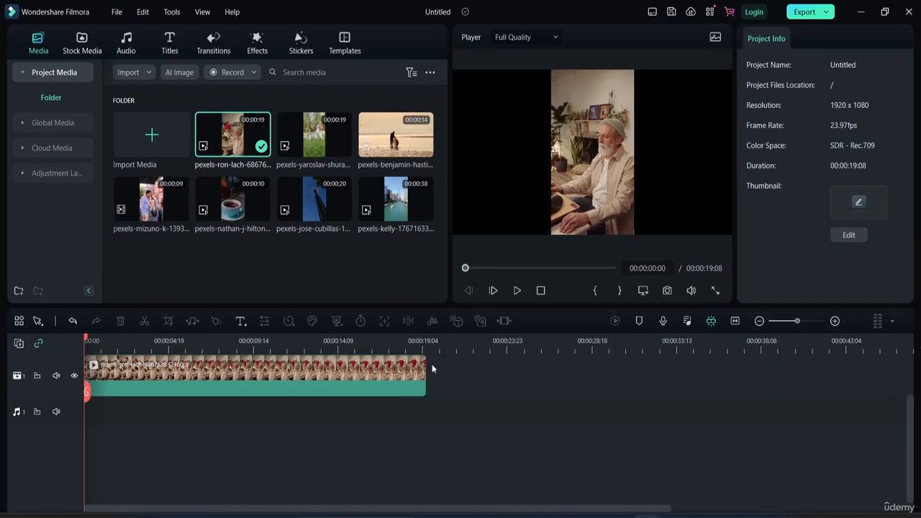
pyautogui.click(654, 12)
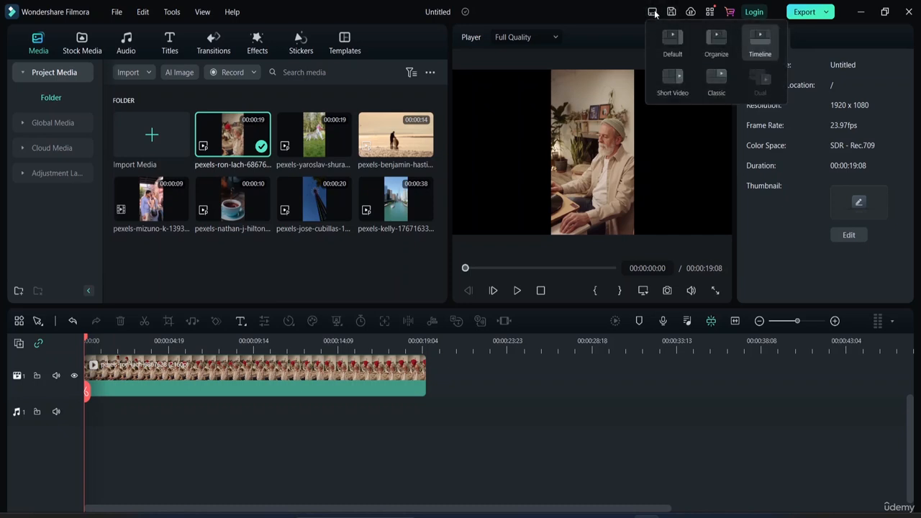
pyautogui.click(672, 80)
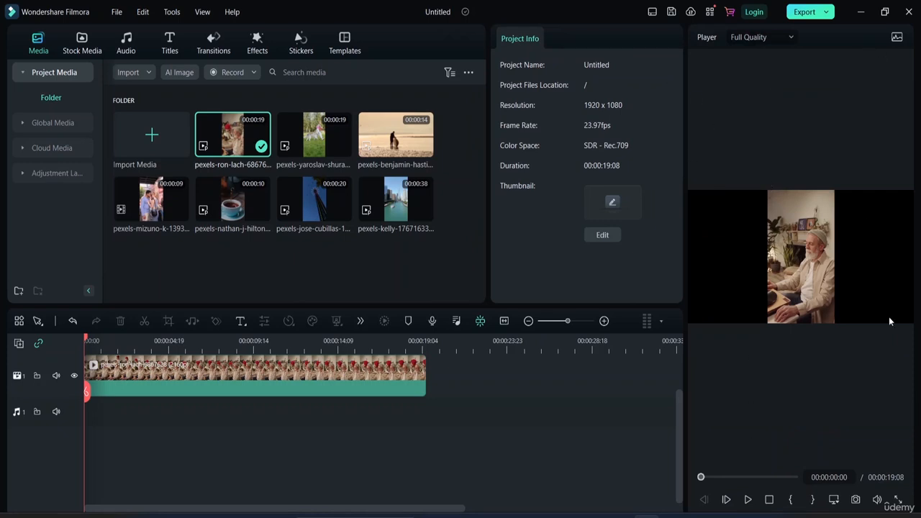
pyautogui.click(652, 12)
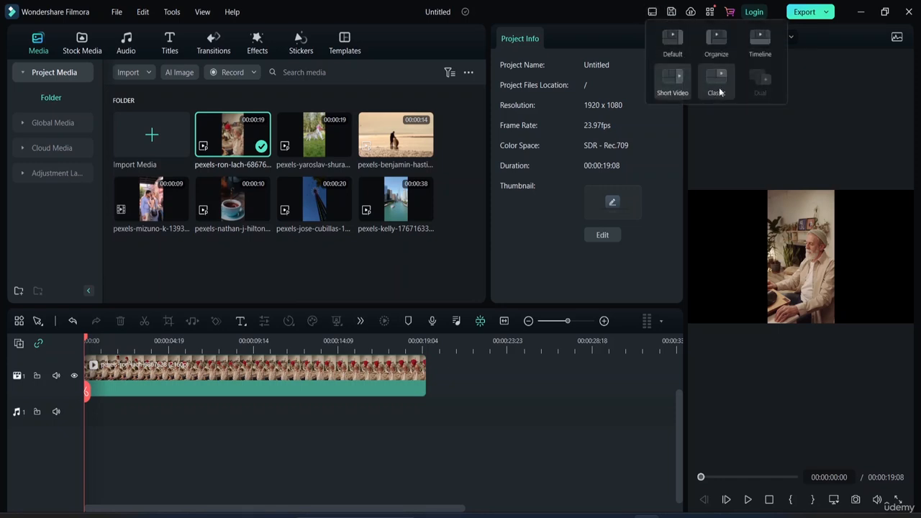
pyautogui.click(673, 42)
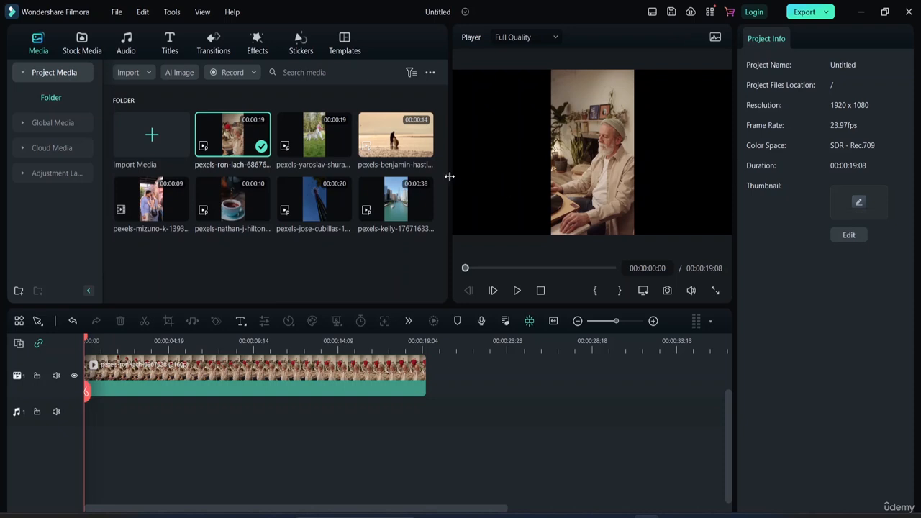
# Resize the workspace areas, narrowing the media library and project info to enlarge the player, with the playhead at the start.
pyautogui.moveTo(449, 177); pyautogui.dragTo(295, 177)
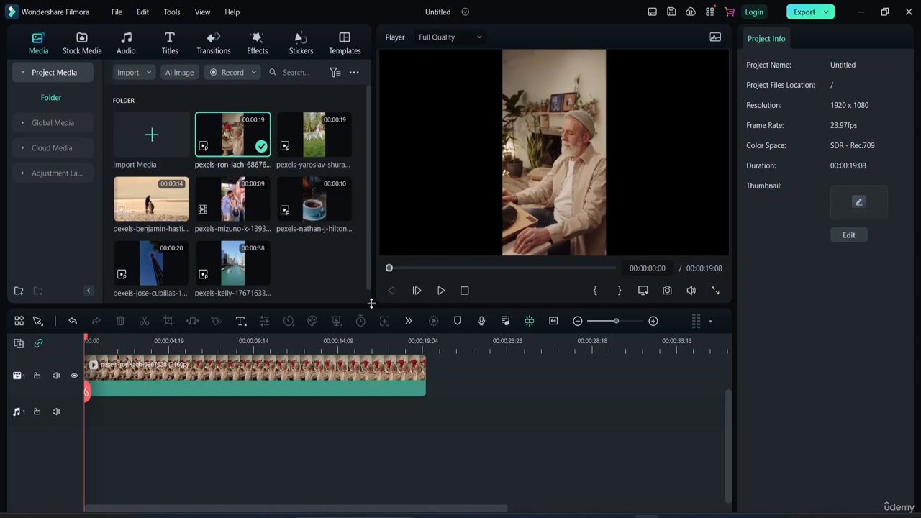
pyautogui.moveTo(371, 303)
pyautogui.mouseDown()
pyautogui.moveTo(367, 375)
pyautogui.moveTo(401, 212)
pyautogui.moveTo(383, 303)
pyautogui.mouseUp()
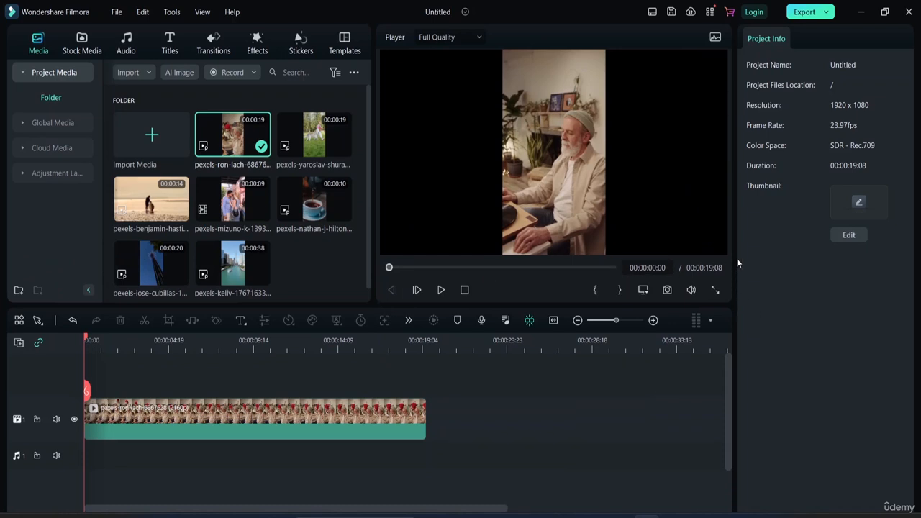
pyautogui.moveTo(737, 259); pyautogui.dragTo(654, 274)
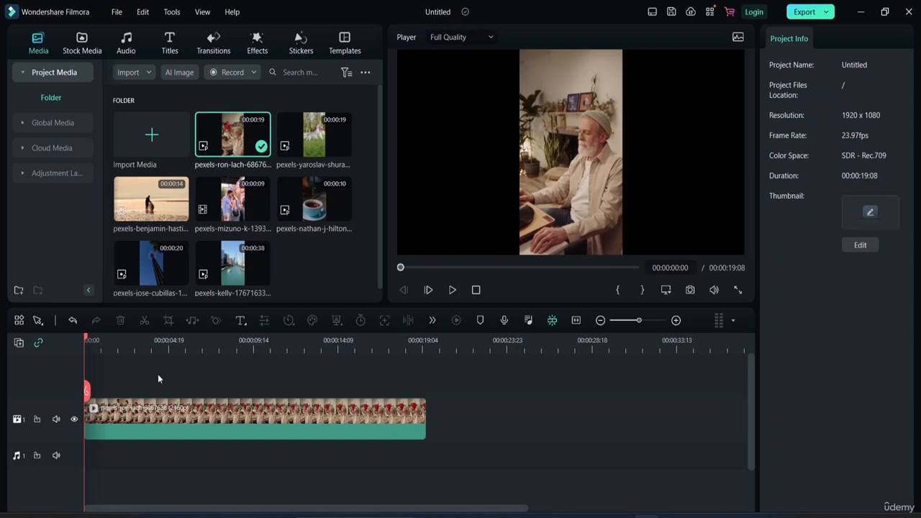
pyautogui.moveTo(87, 391); pyautogui.dragTo(67, 392)
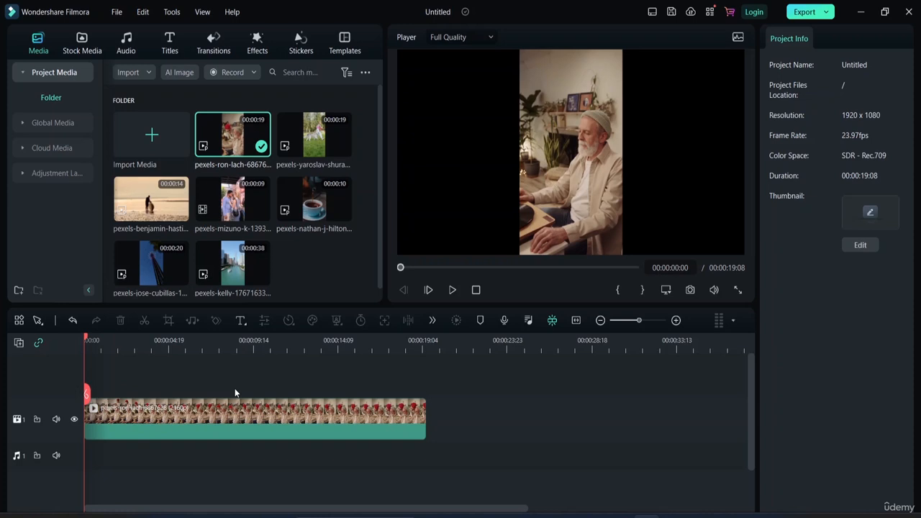